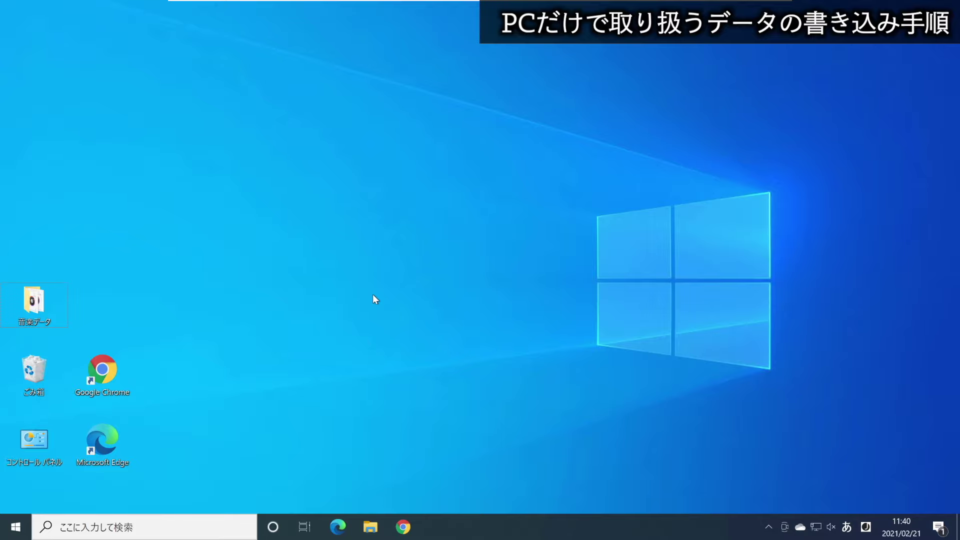
Browse to PC in File Explorer and open the DVD RW drive (D:) that holds the blank CD-R.
key("ctrl+n")
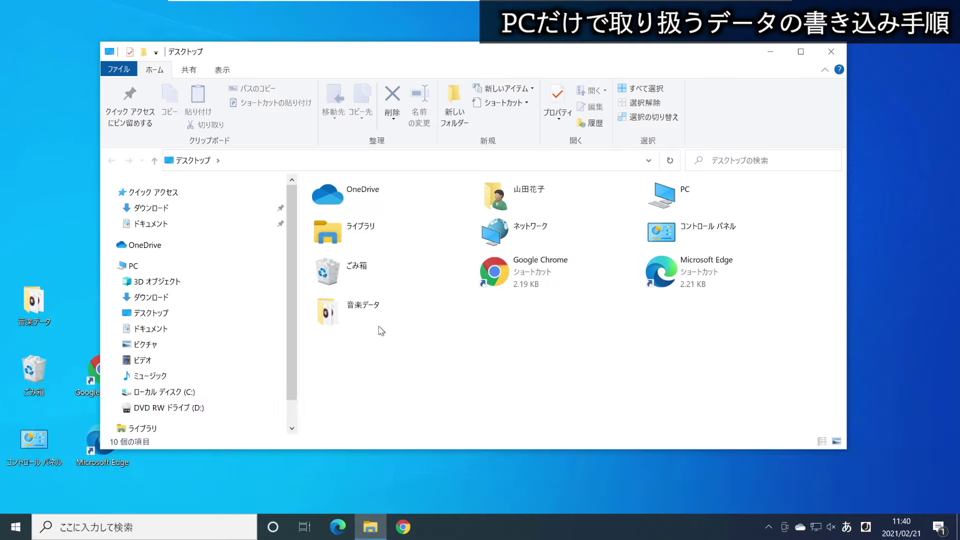
double_click(671, 196)
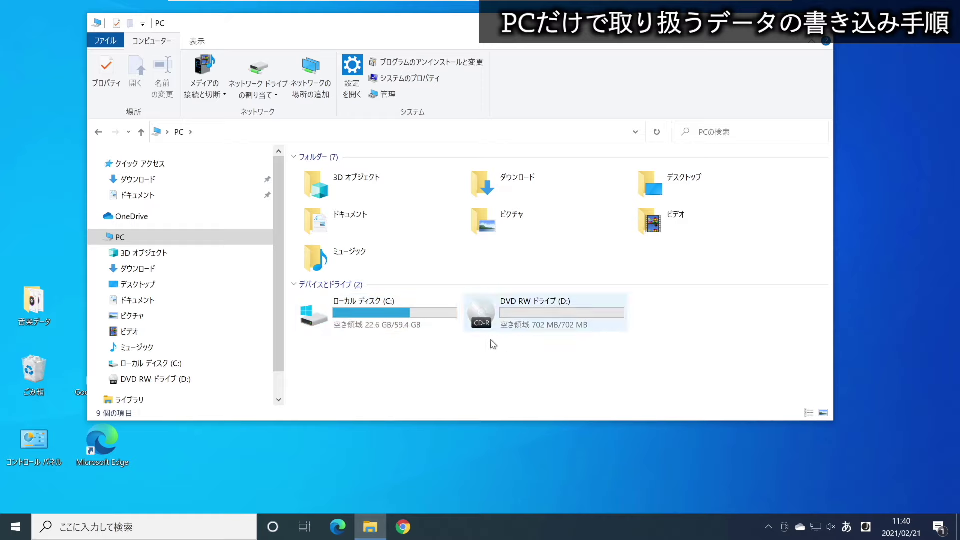
double_click(499, 316)
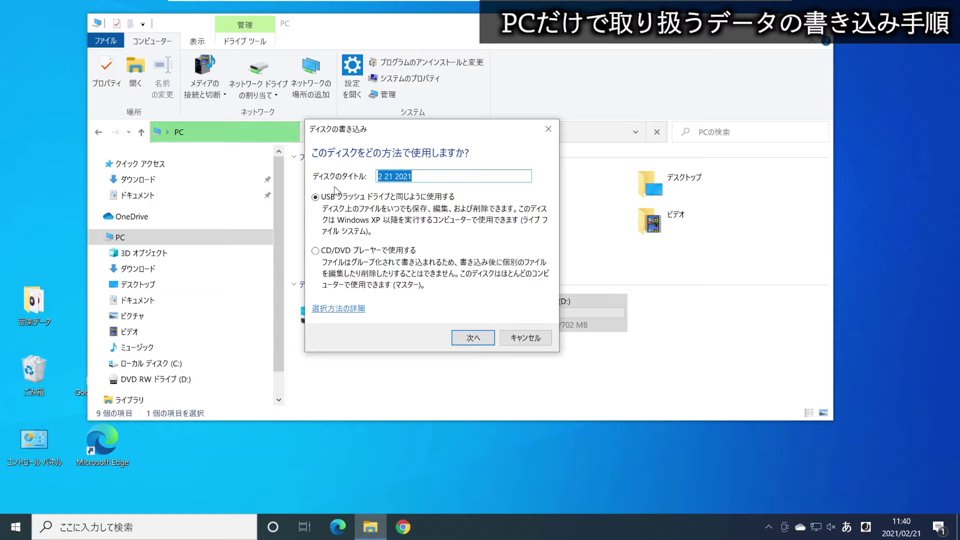
left_click(434, 173)
left_click_drag(435, 173, 294, 174)
left_click(434, 176)
left_click_drag(436, 175, 328, 177)
left_click(434, 175)
left_click_drag(434, 175, 402, 183)
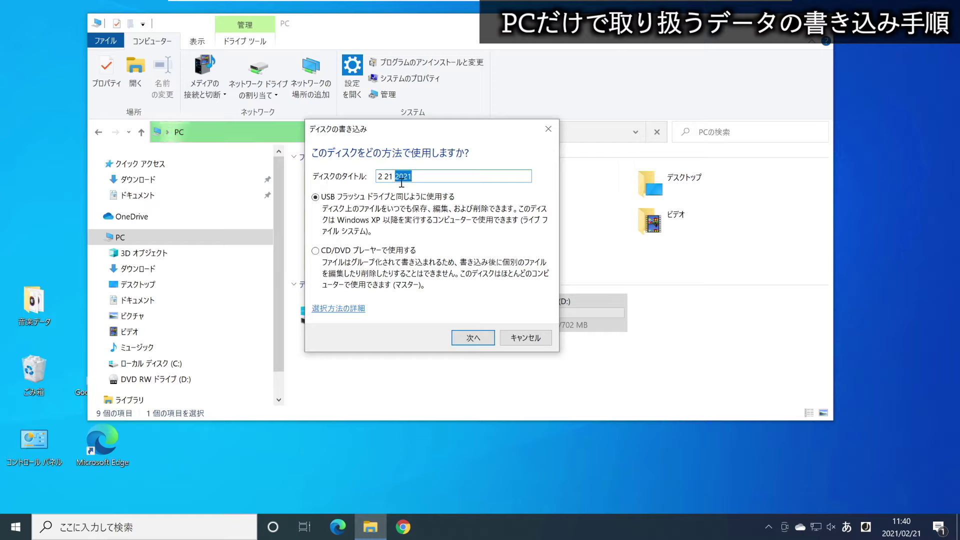
left_click(381, 175)
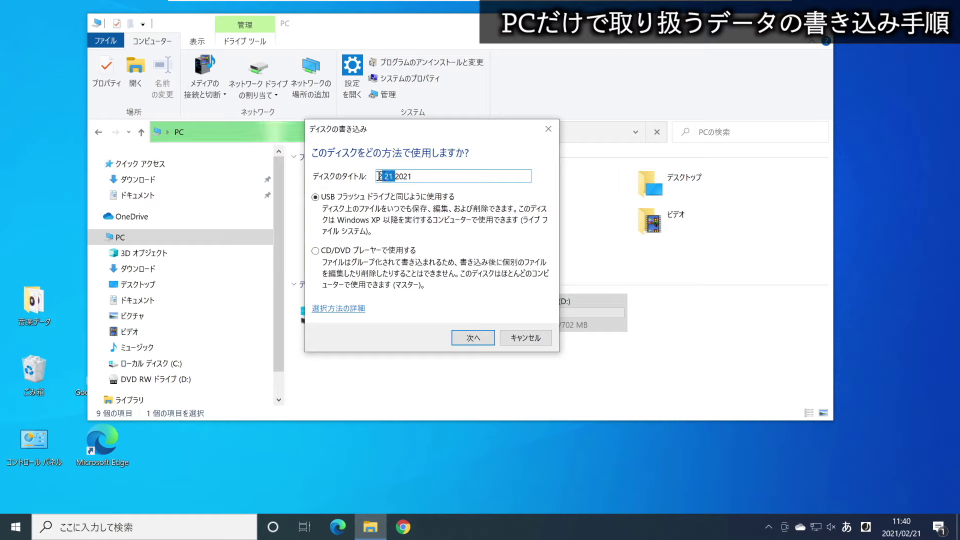
left_click_drag(439, 176, 366, 176)
left_click(429, 174)
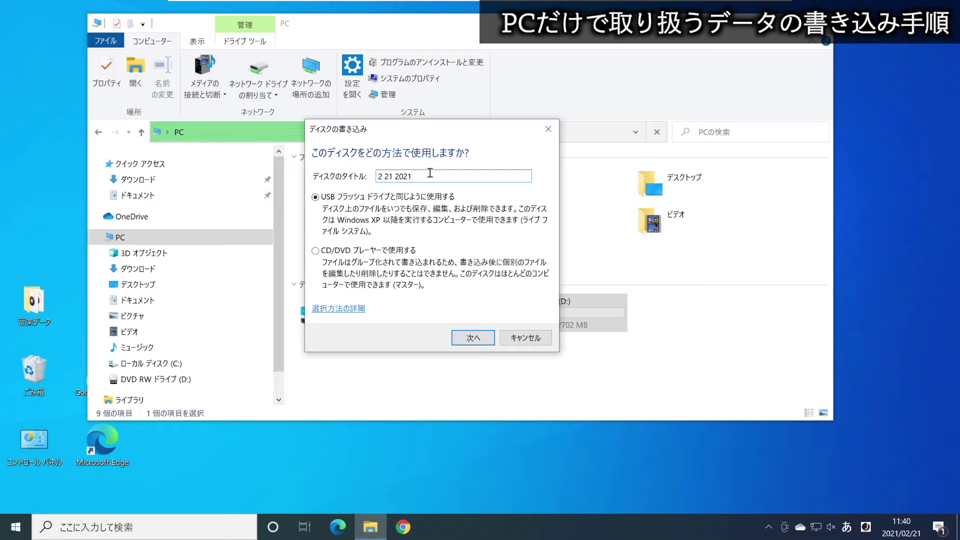
left_click_drag(428, 174, 371, 175)
left_click(429, 175)
left_click_drag(429, 175, 322, 175)
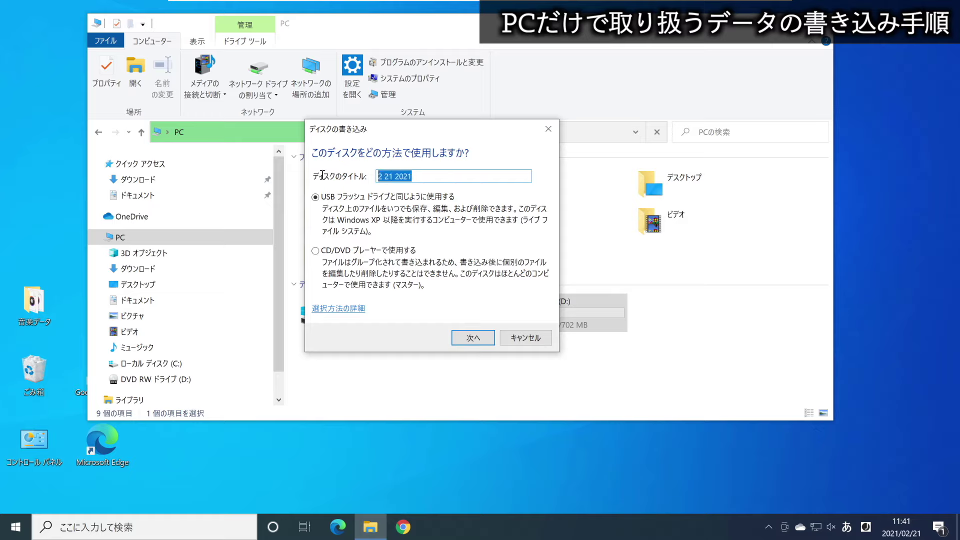
left_click(454, 174)
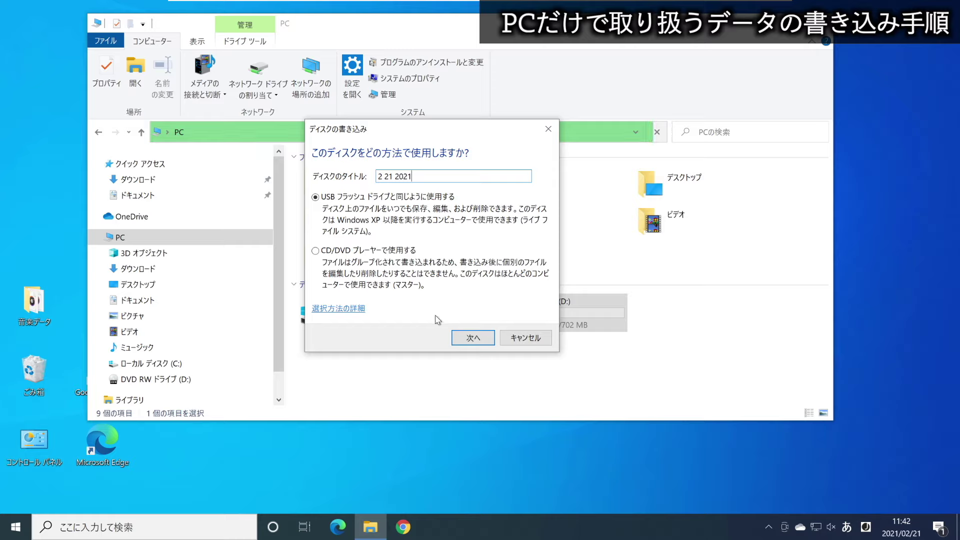
Prepare the blank disc for use like a USB flash drive with the title 2 21 2021, and open the drive.
left_click(470, 340)
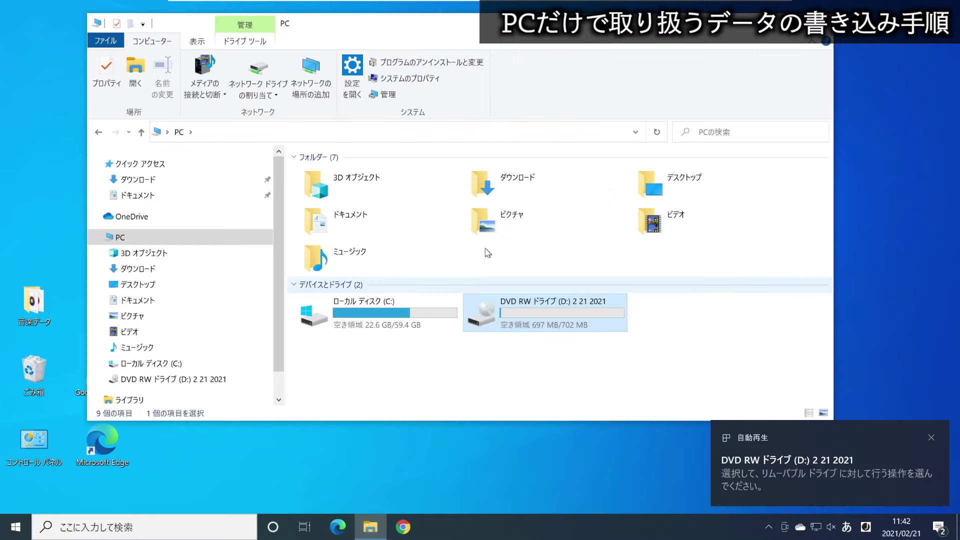
double_click(511, 328)
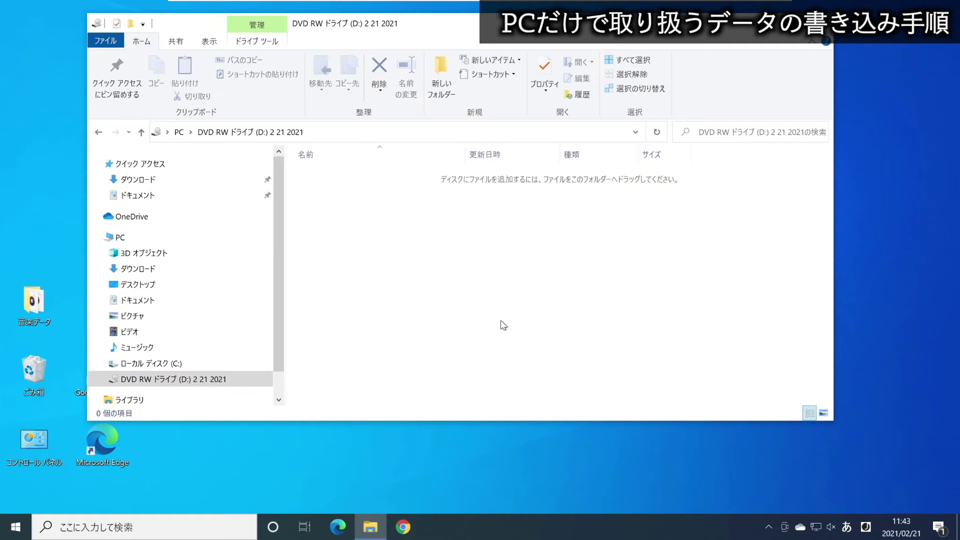
Copy the desktop files テキスト1 and テキスト2 onto the disc in the DVD RW drive (D:).
left_click_drag(418, 29, 521, 52)
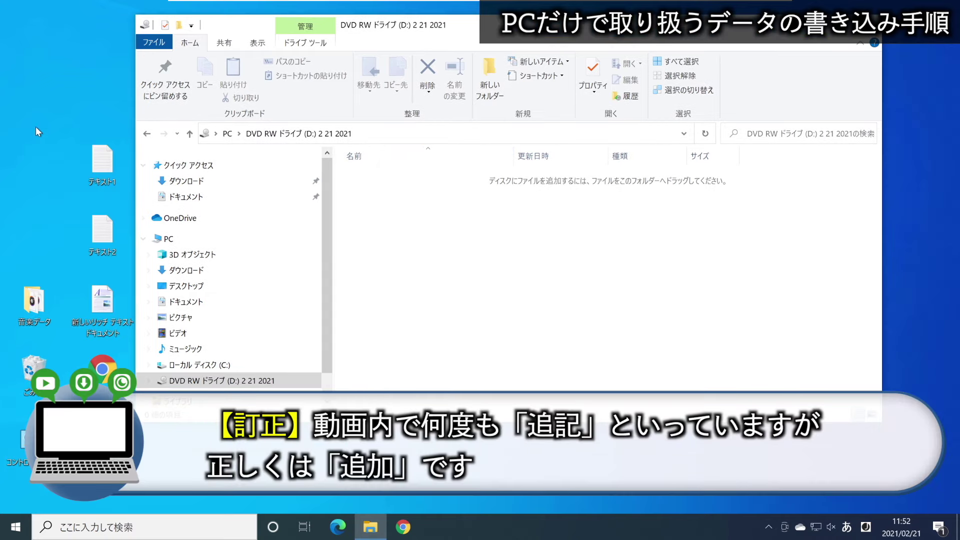
left_click_drag(50, 113, 115, 320)
left_click(98, 107)
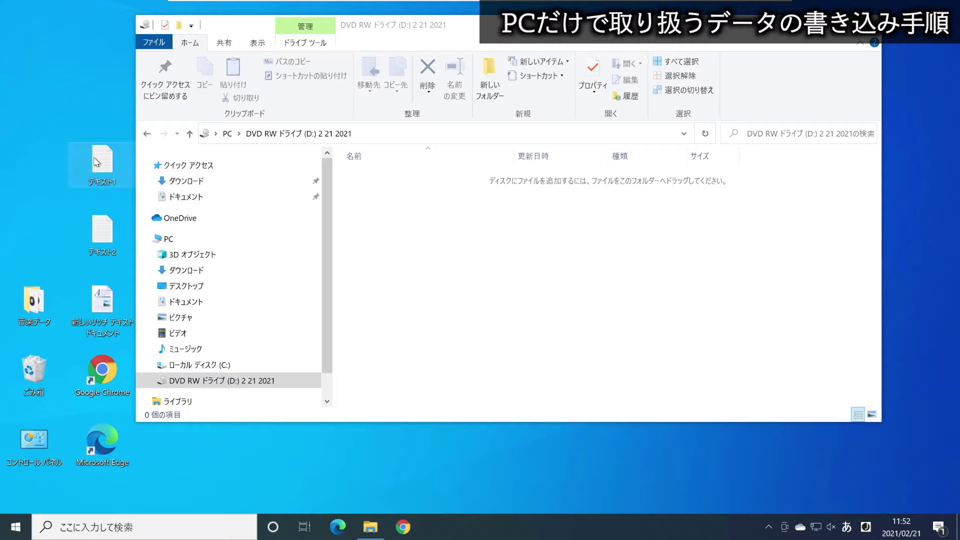
left_click_drag(98, 162, 524, 276)
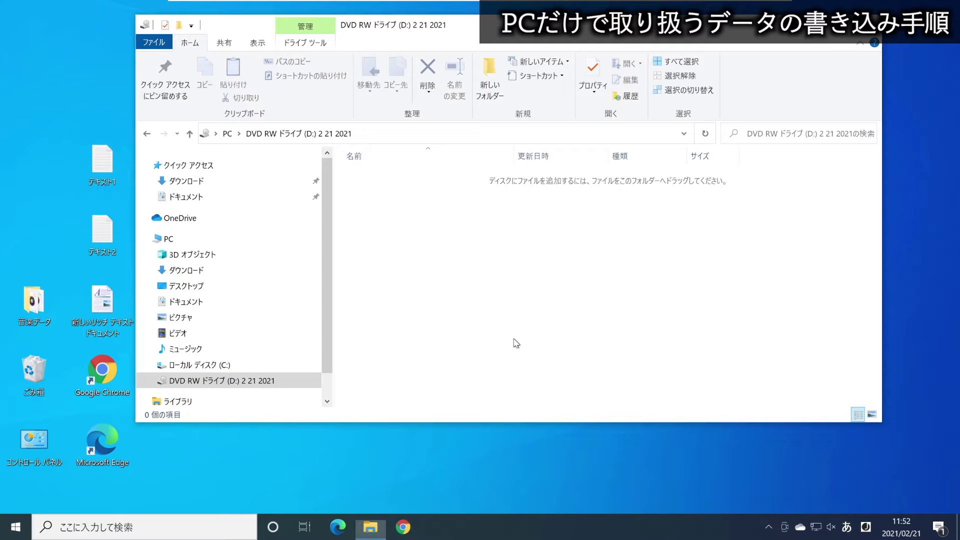
left_click(442, 276)
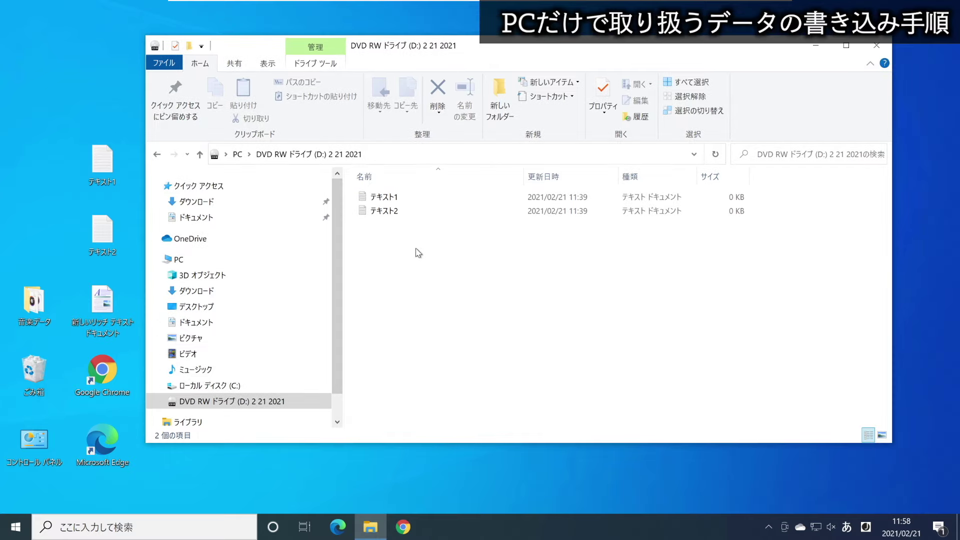
Eject the disc containing テキスト1 and テキスト2 from the DVD RW drive.
left_click_drag(416, 280, 425, 251)
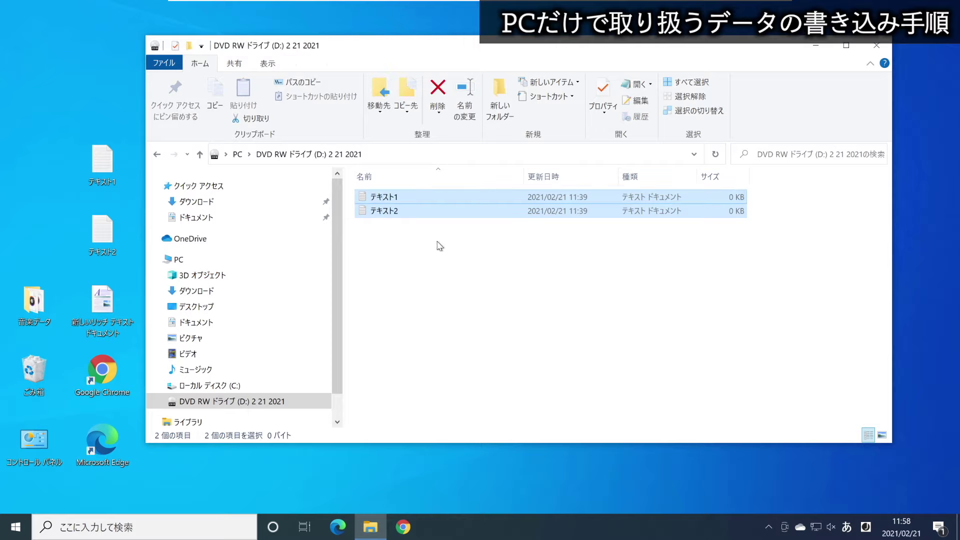
left_click(426, 259)
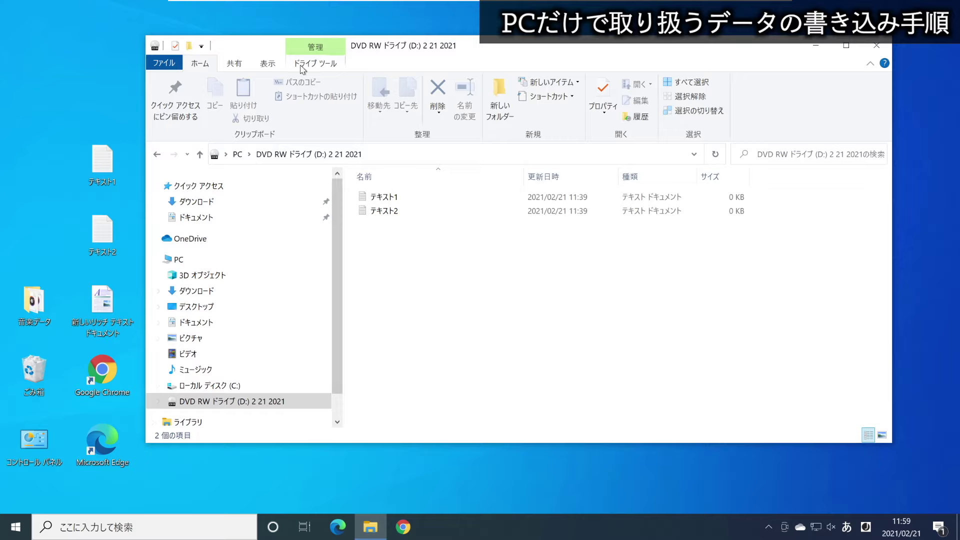
left_click(322, 64)
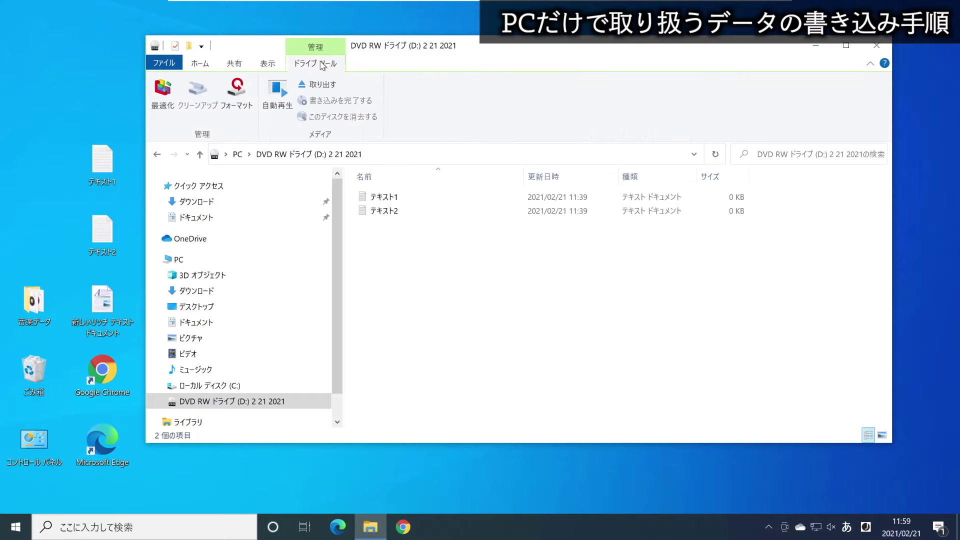
left_click(315, 86)
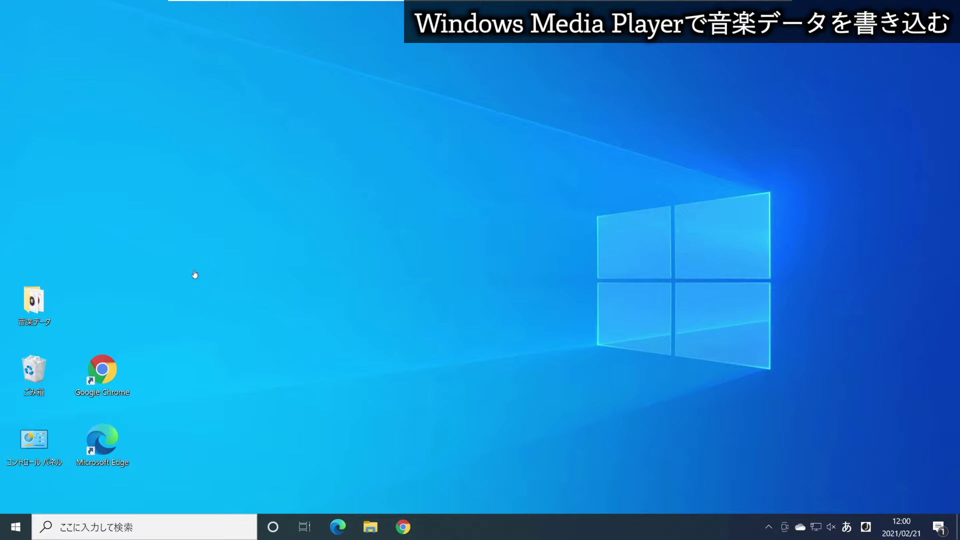
Launch Windows Media Player from the Windows アクセサリ programs.
left_click(16, 526)
scroll(127, 298, "down", 10)
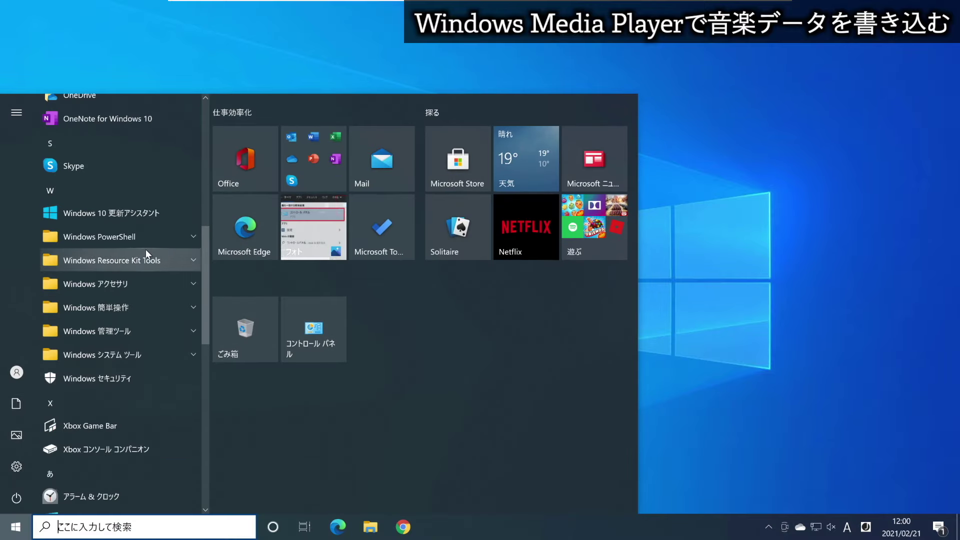
left_click(104, 285)
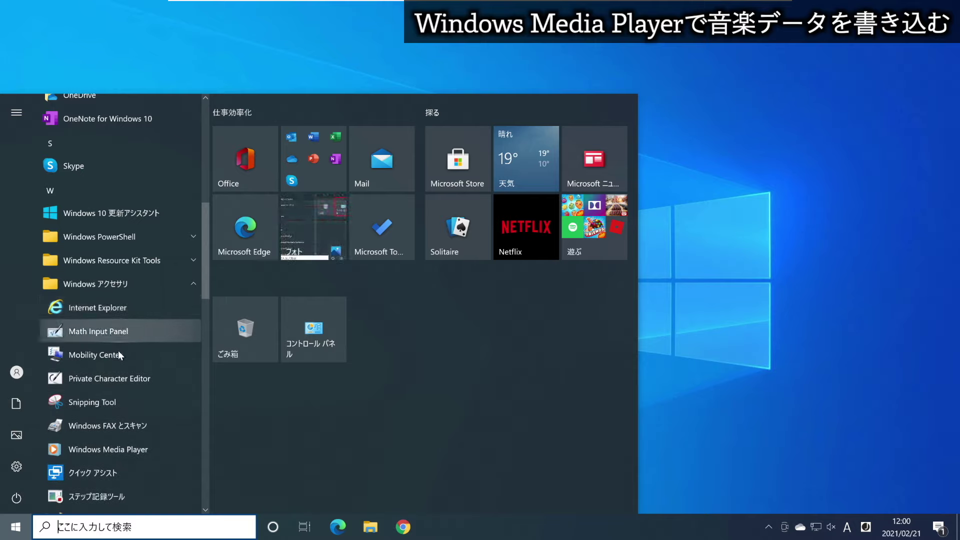
scroll(123, 465, "down", 2)
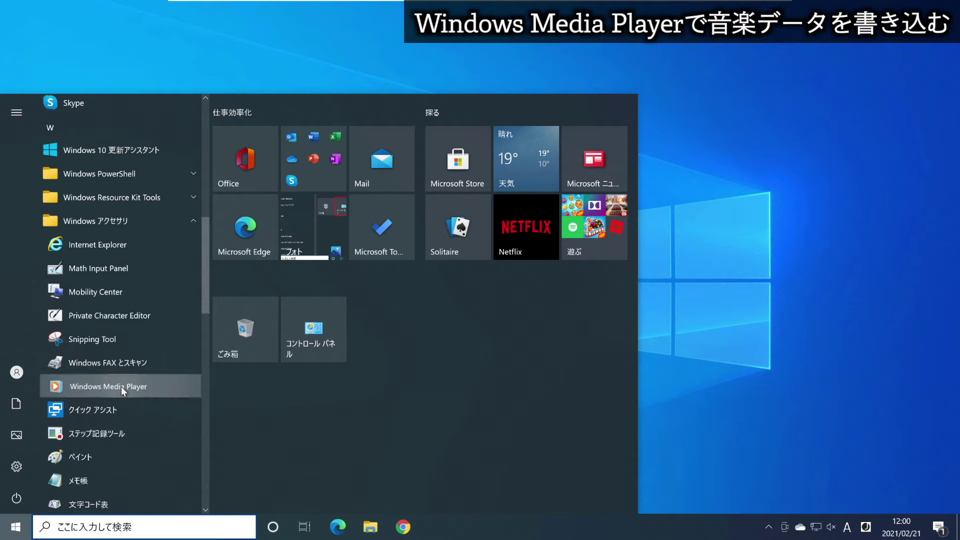
left_click(121, 385)
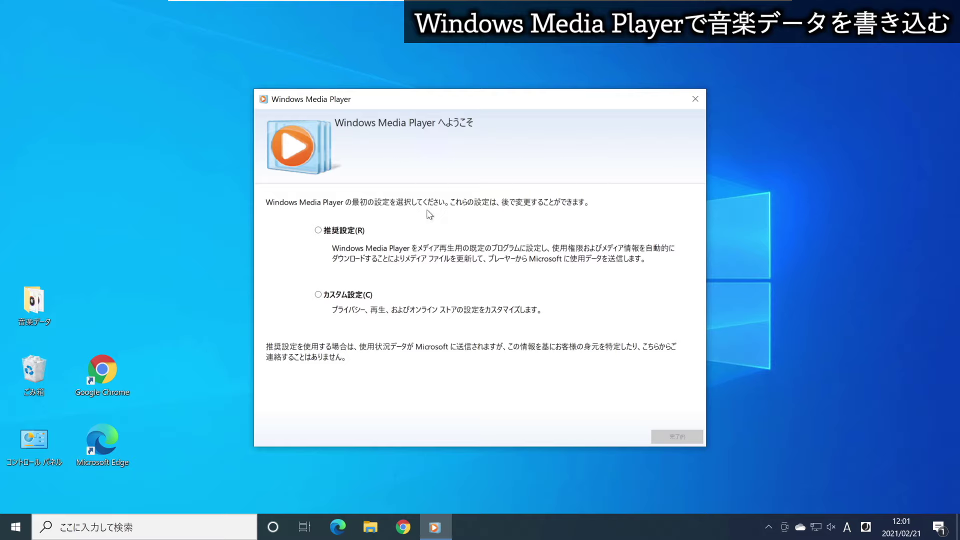
Complete the initial player setup with the recommended settings (推奨設定) and show the burn list.
left_click(317, 232)
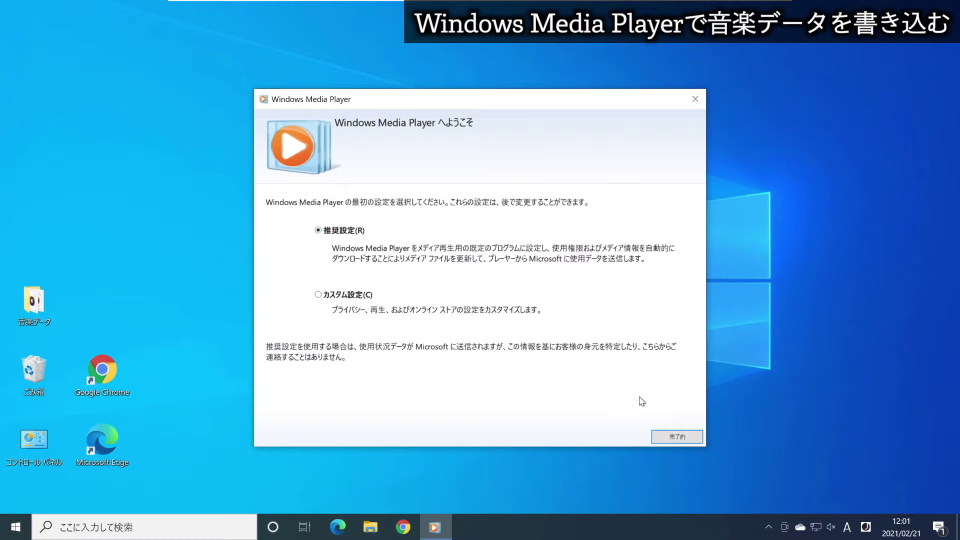
left_click(678, 437)
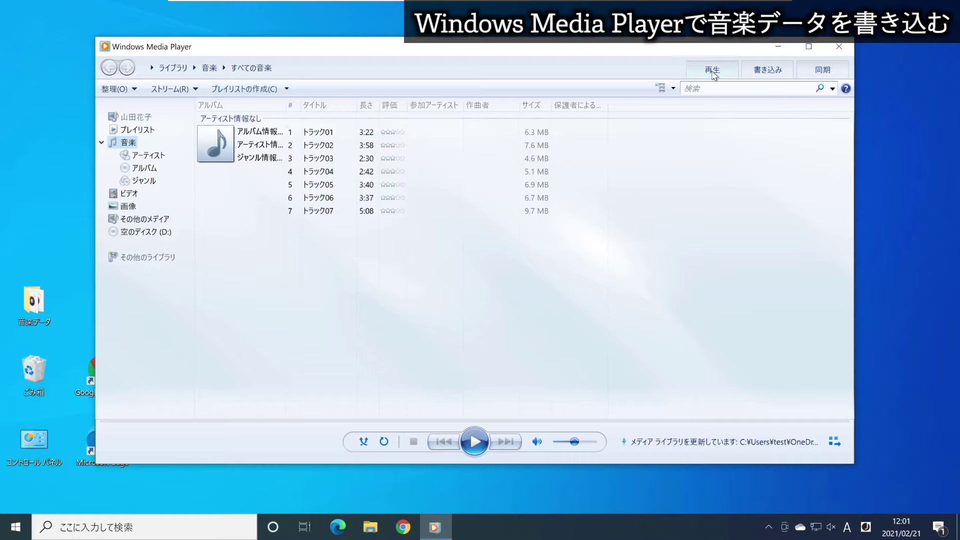
left_click(775, 71)
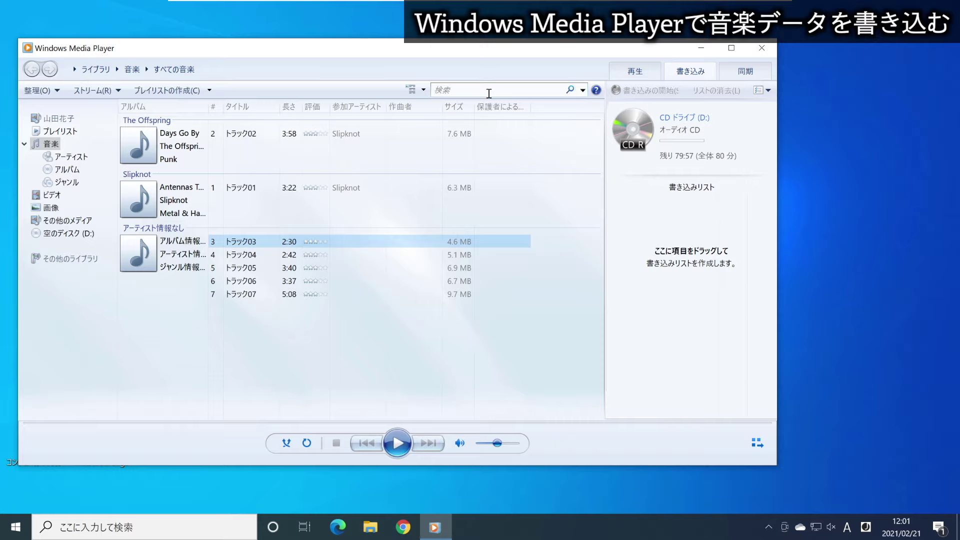
Add all four tracks from the desktop folder 音楽データ to the burn list.
mouse_move(544, 49)
left_mouse_down()
mouse_move(619, 45)
mouse_move(604, 41)
left_mouse_up()
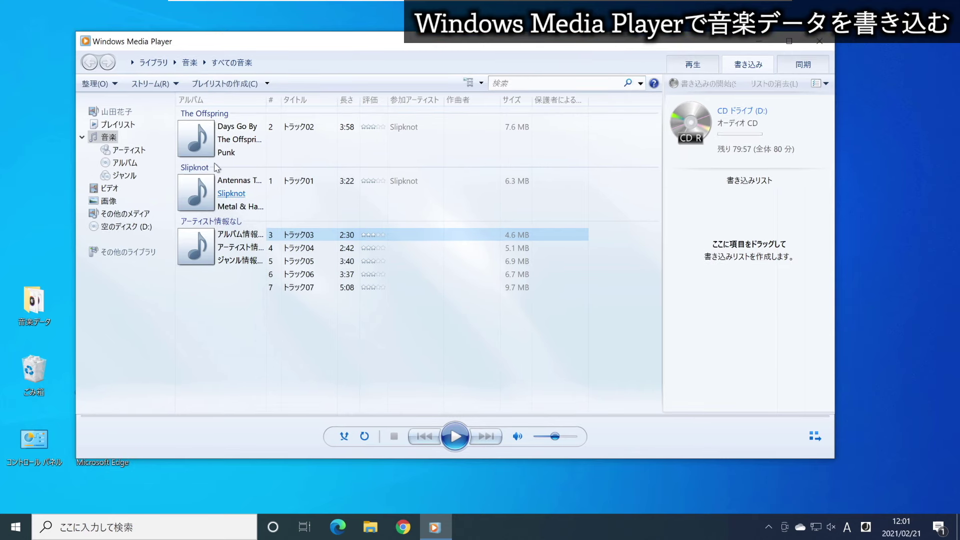
left_click_drag(348, 50, 372, 45)
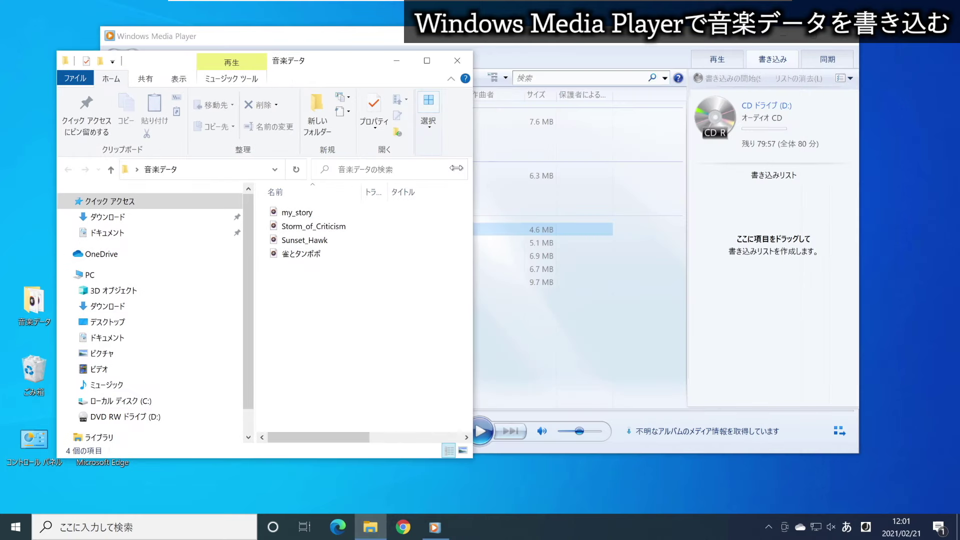
left_click_drag(318, 311, 280, 207)
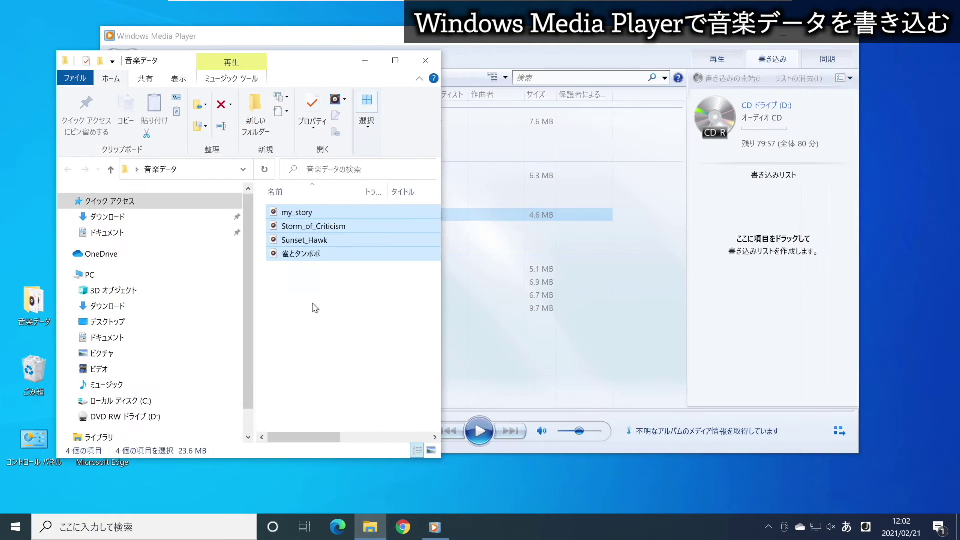
mouse_move(313, 253)
left_mouse_down()
mouse_move(302, 243)
mouse_move(330, 313)
mouse_move(353, 298)
mouse_move(310, 212)
mouse_move(287, 211)
mouse_move(565, 244)
mouse_move(760, 245)
mouse_move(770, 220)
mouse_move(769, 356)
mouse_move(758, 331)
left_mouse_up()
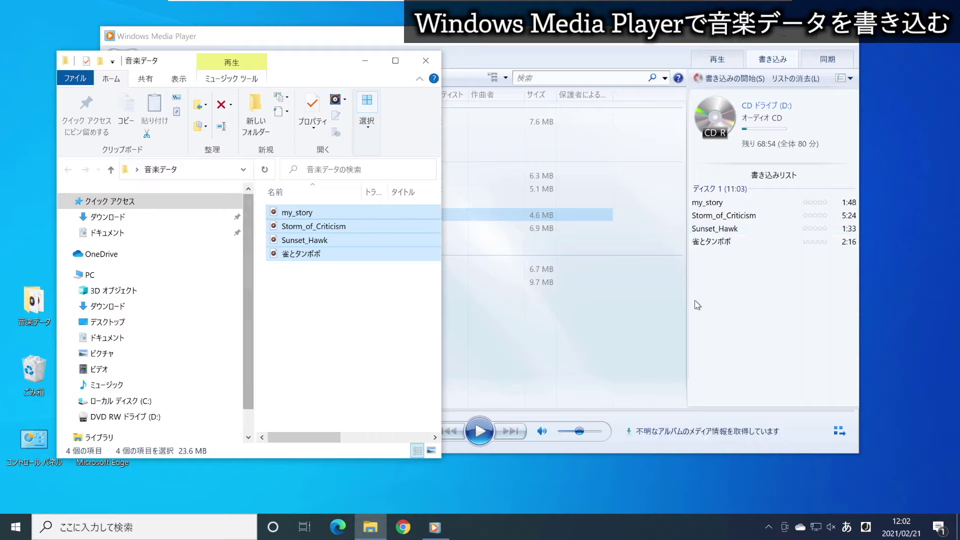
left_click(326, 299)
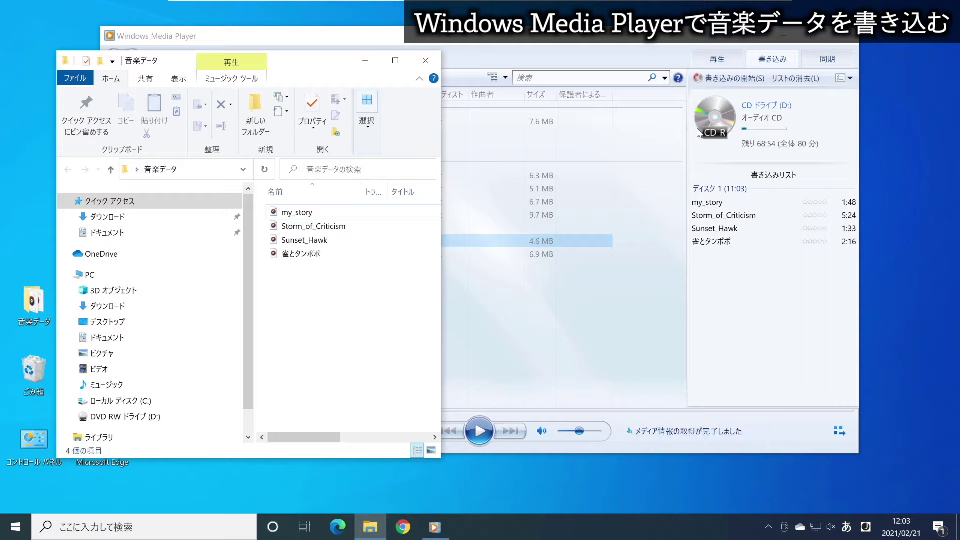
Switch the burn disc type to データ CD または DVD and back to オーディオ CD.
left_click(850, 80)
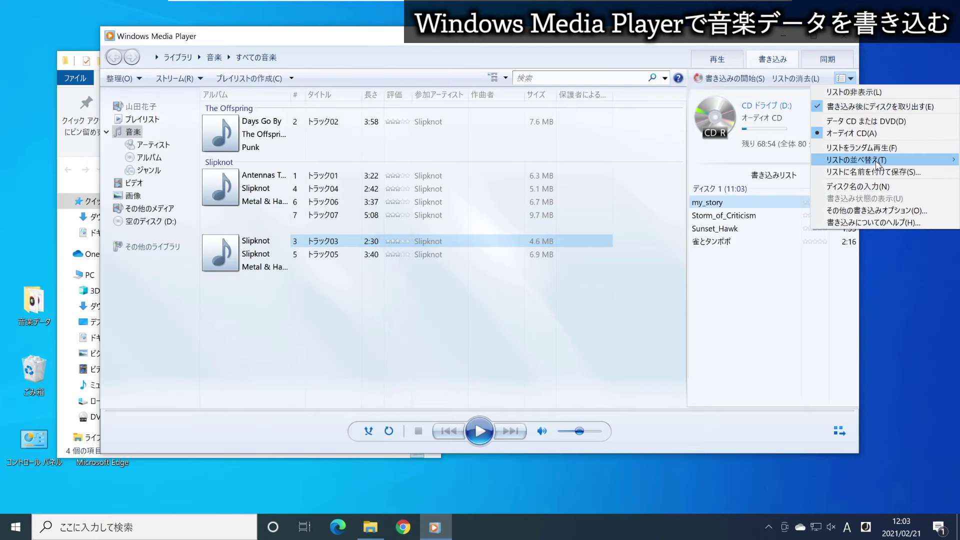
left_click(852, 123)
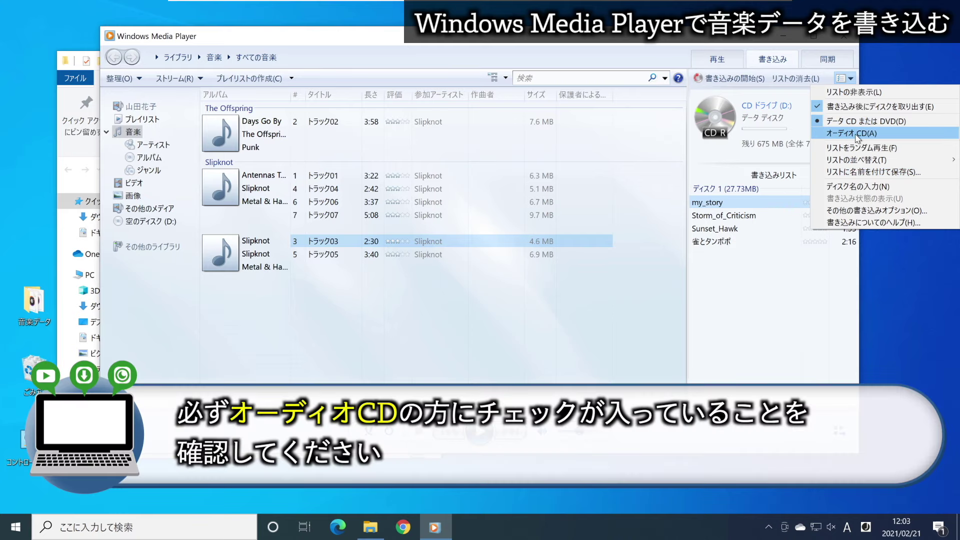
left_click(857, 134)
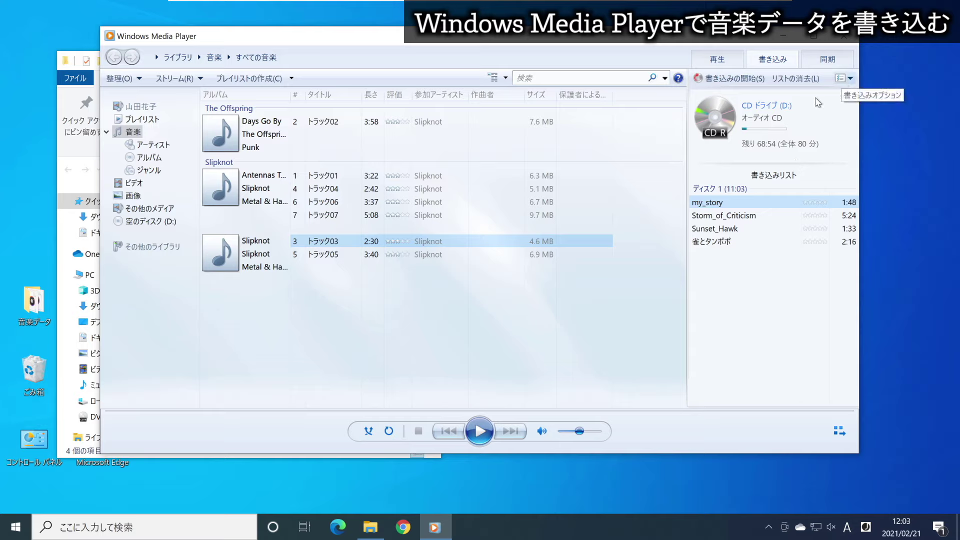
Review the burn speed choices in the additional burn options, keep 最速, and start burning the audio CD.
left_click(846, 83)
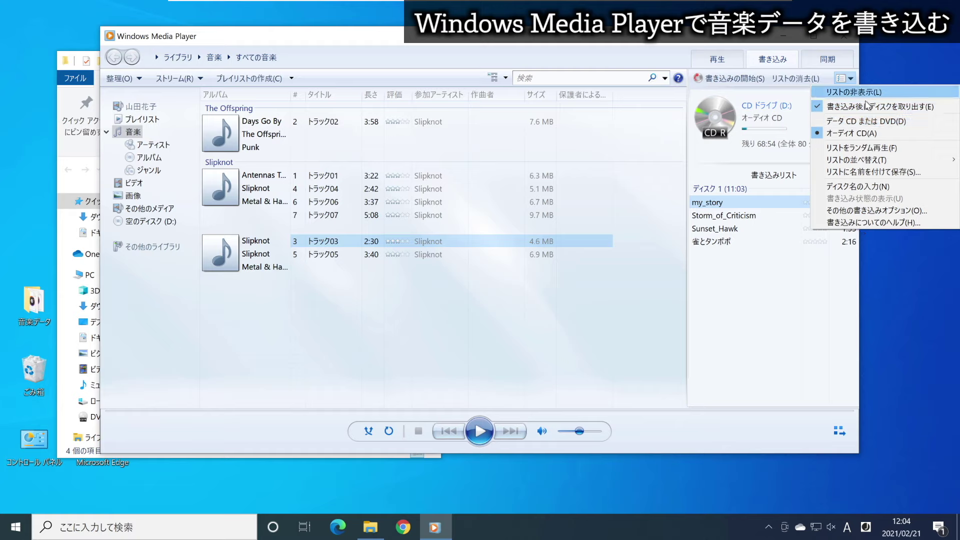
left_click(856, 210)
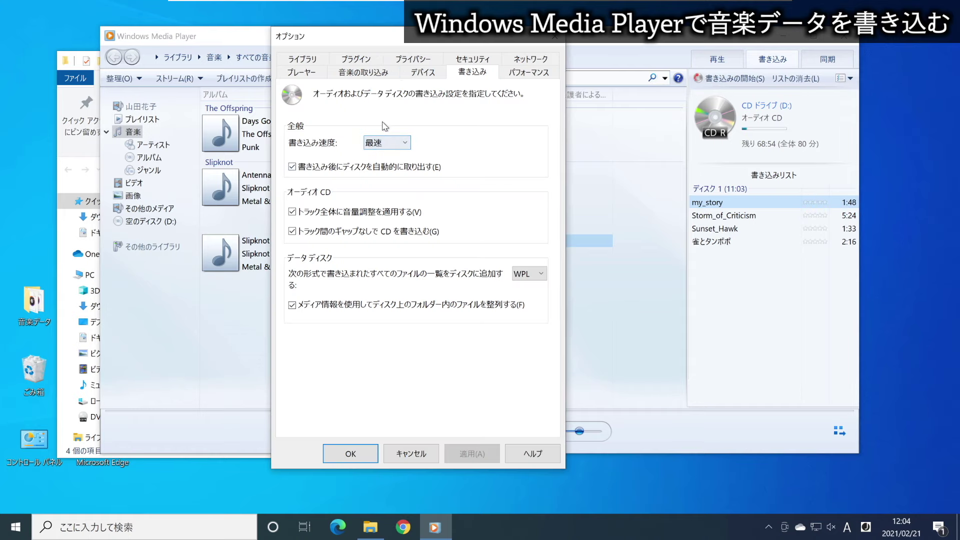
left_click(400, 142)
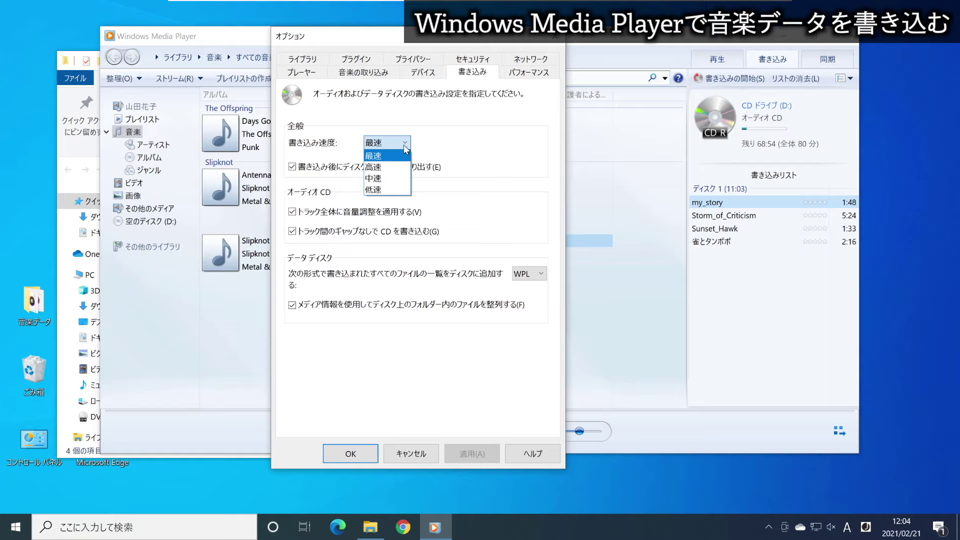
left_click(470, 147)
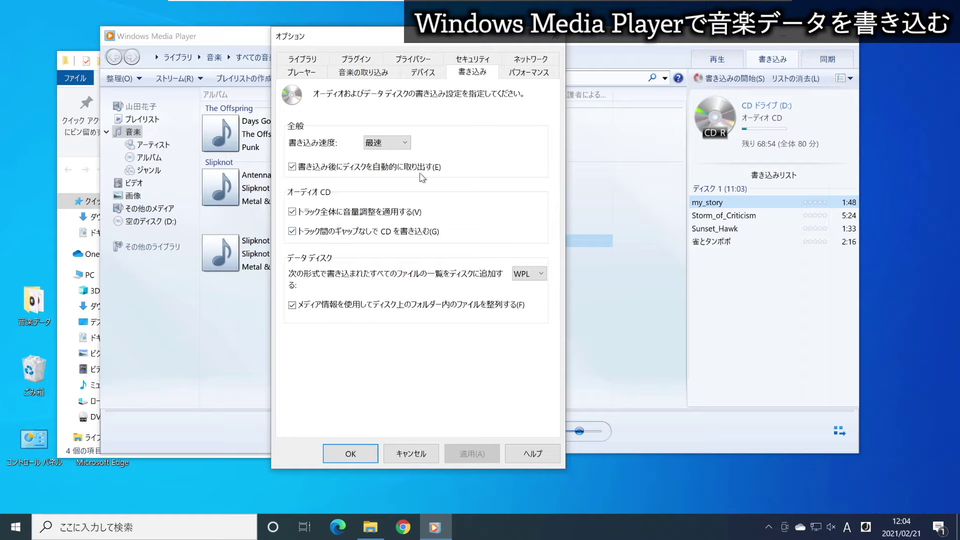
left_click(393, 143)
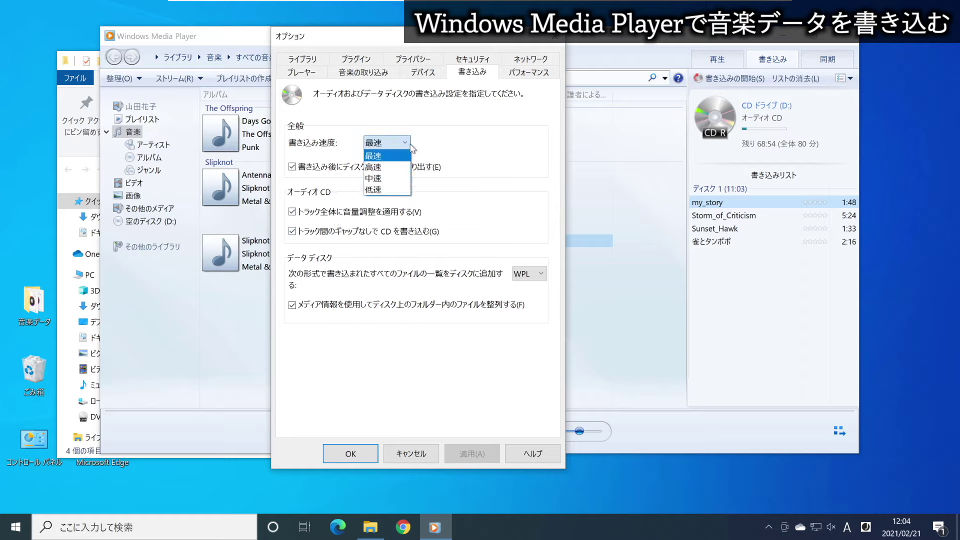
left_click(480, 164)
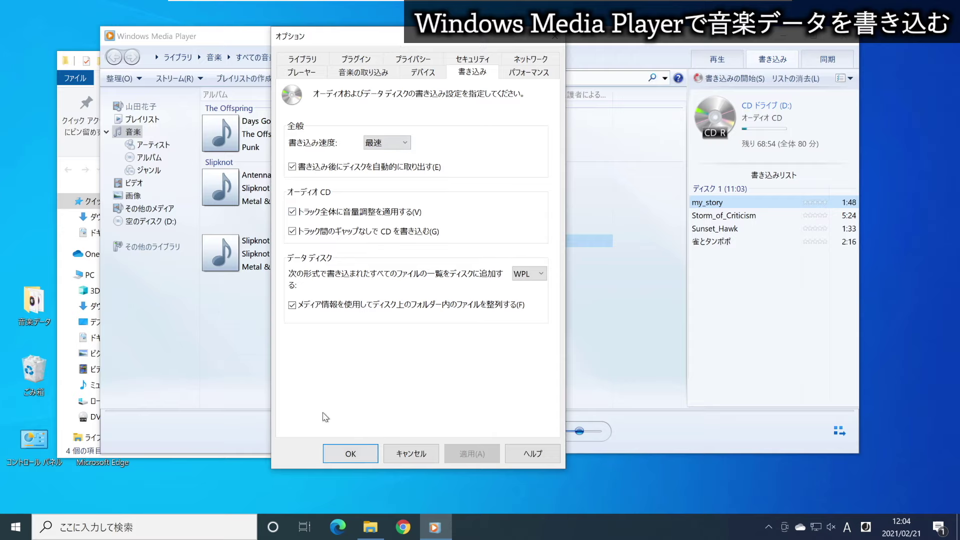
left_click(351, 453)
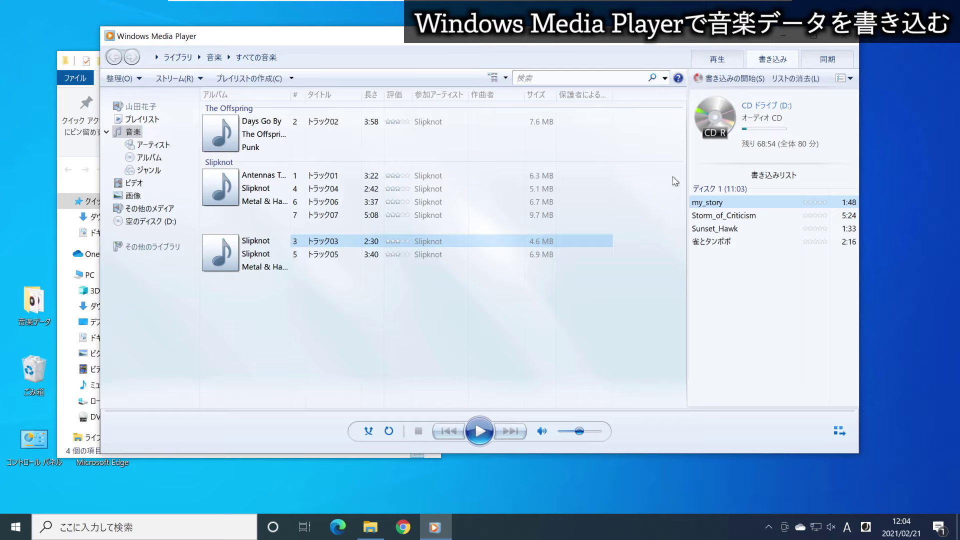
left_click(731, 80)
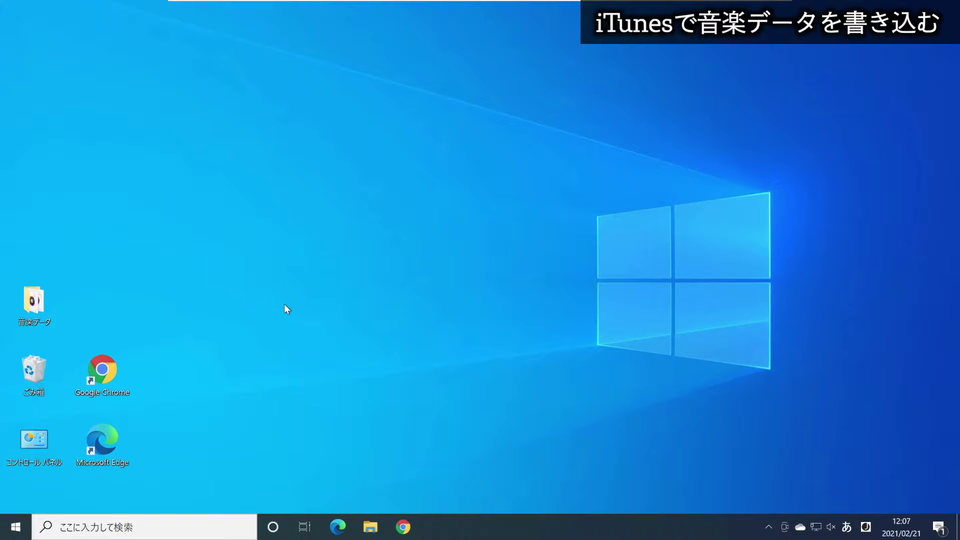
Launch iTunes and create a new playlist named 書き込み用.
left_click(14, 527)
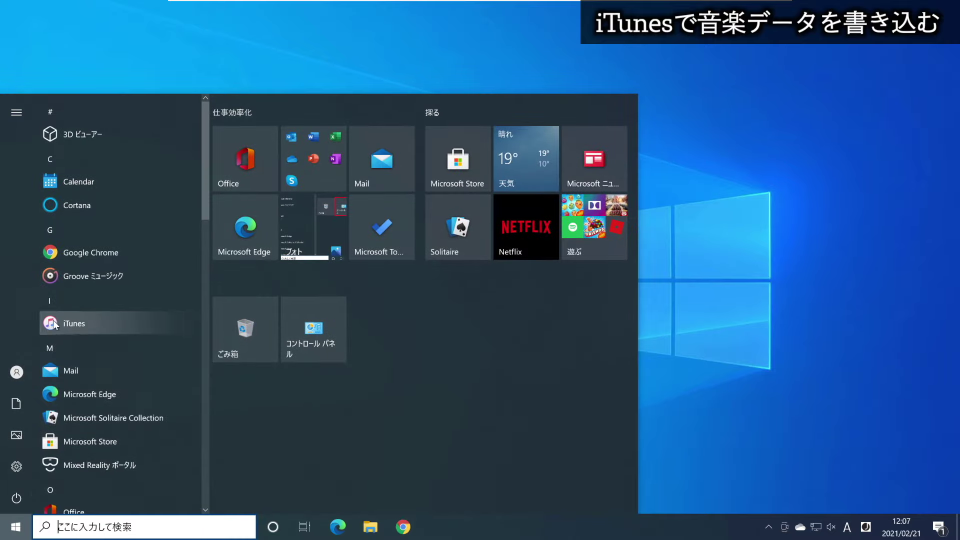
left_click(75, 322)
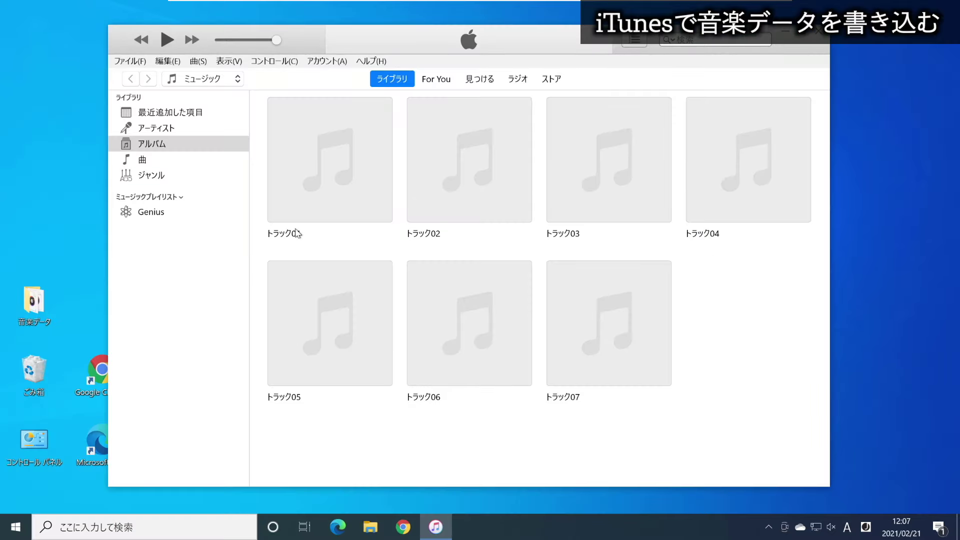
right_click(146, 241)
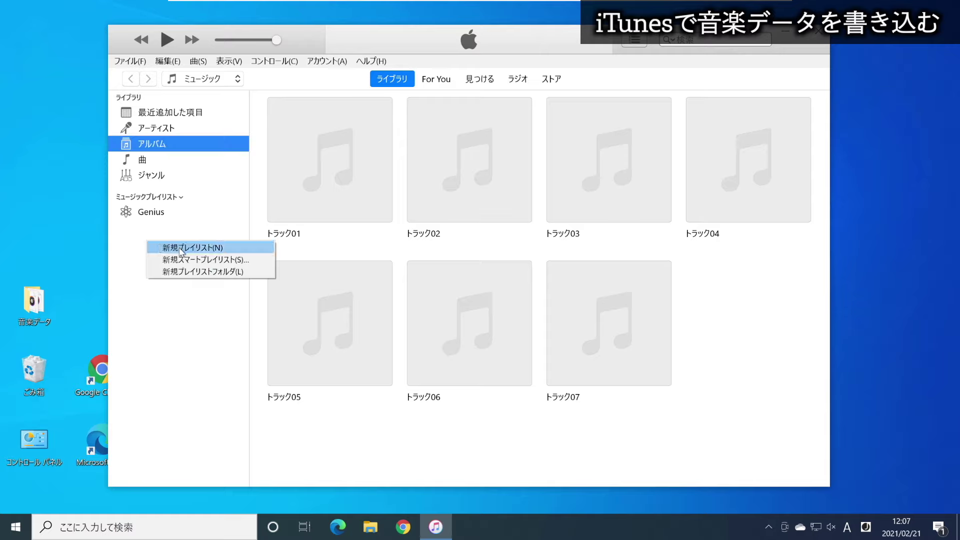
left_click(192, 247)
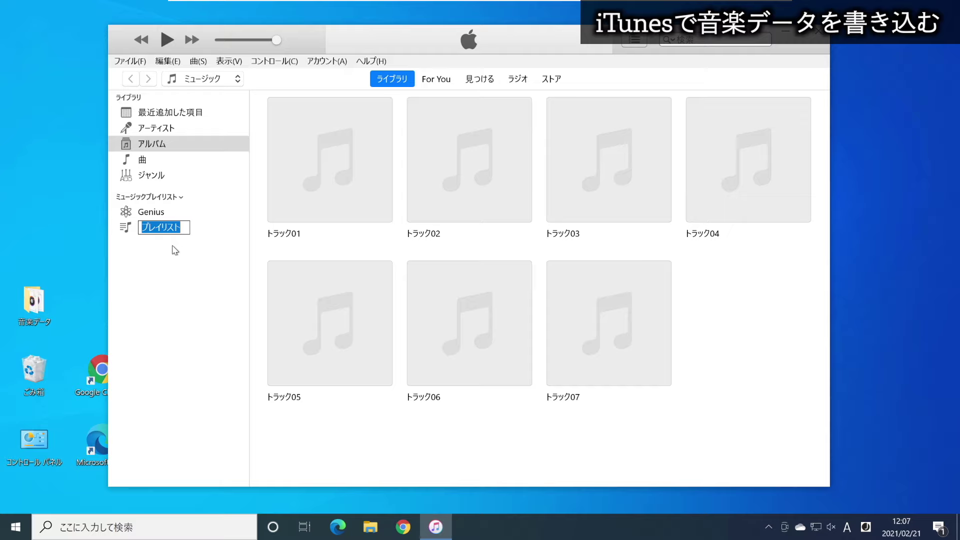
type("kakikomiyou")
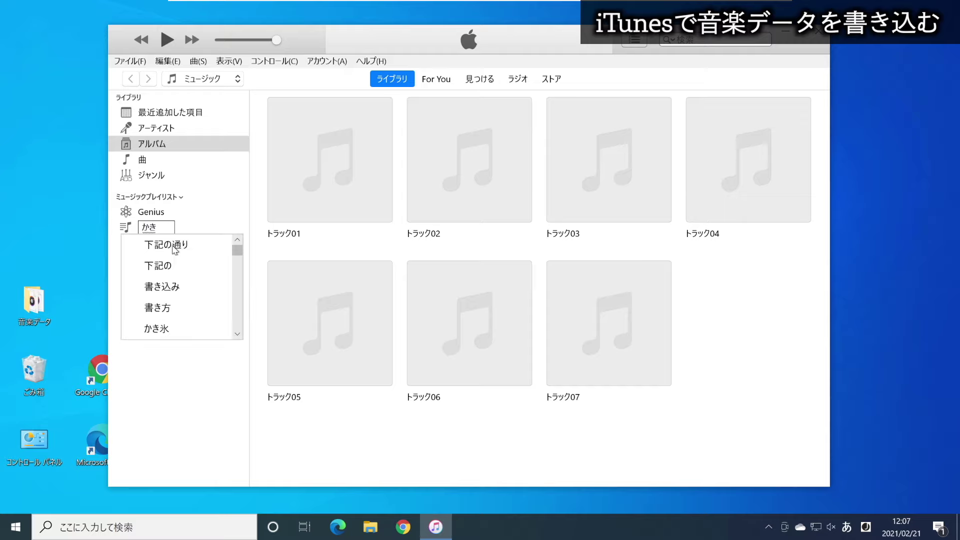
key("space")
key("Return")
key("Return")
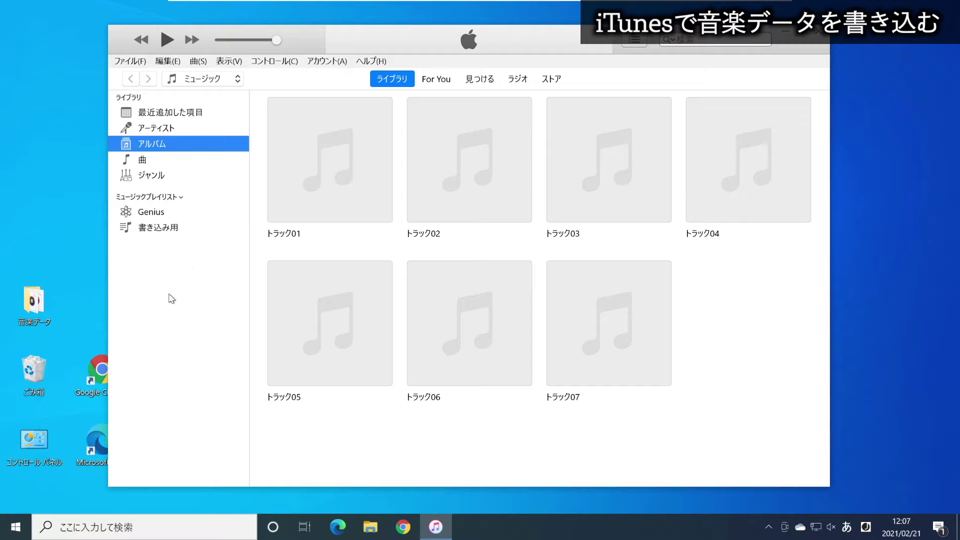
Open the 書き込み用 playlist and move the iTunes window clear of the desktop icons.
key("Up")
left_click(155, 230)
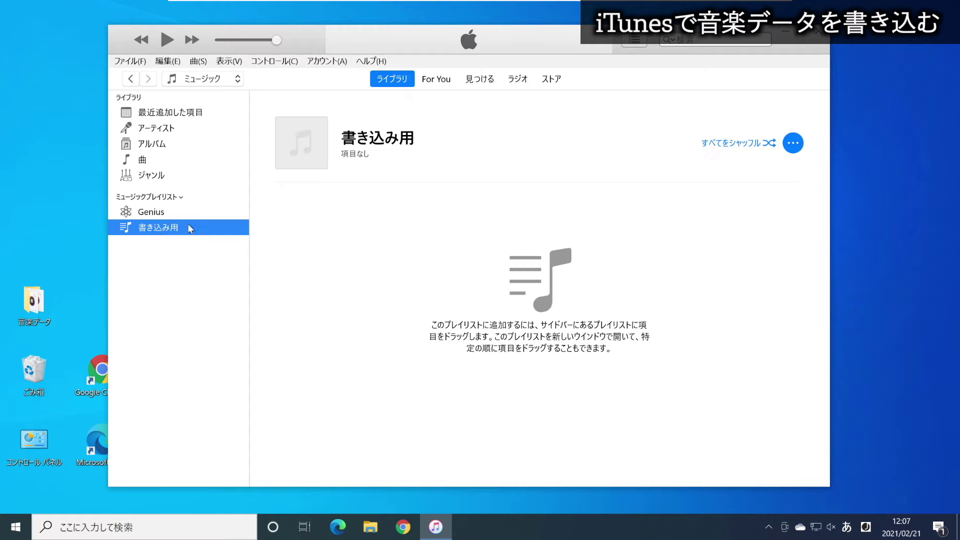
left_click(156, 231)
left_click_drag(570, 44, 614, 20)
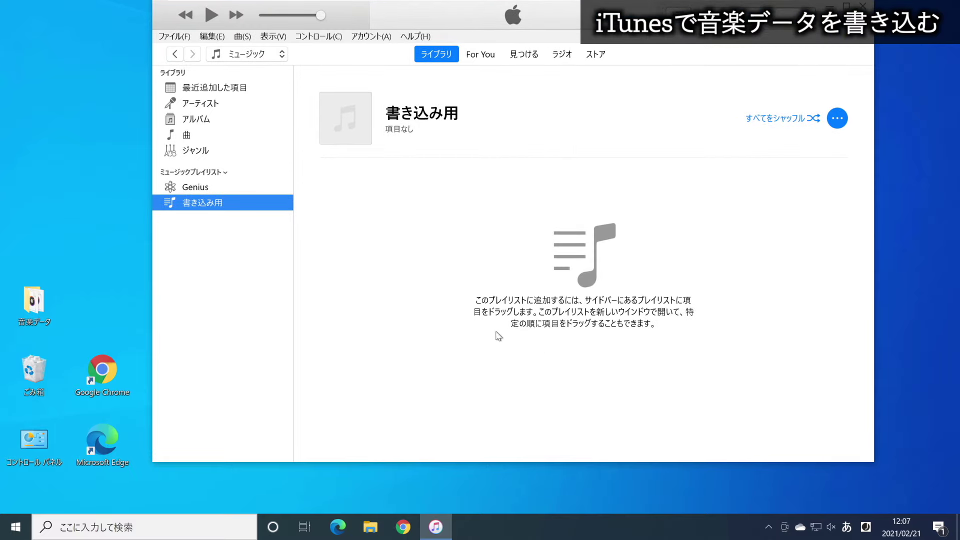
left_click_drag(395, 14, 416, 30)
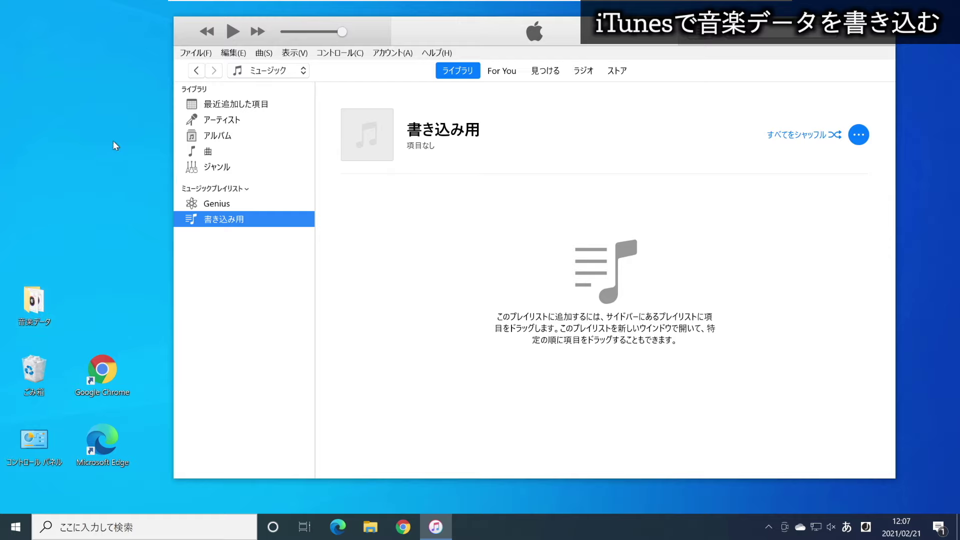
Look at the tracks in the desktop folder 音楽データ and close the folder.
double_click(31, 304)
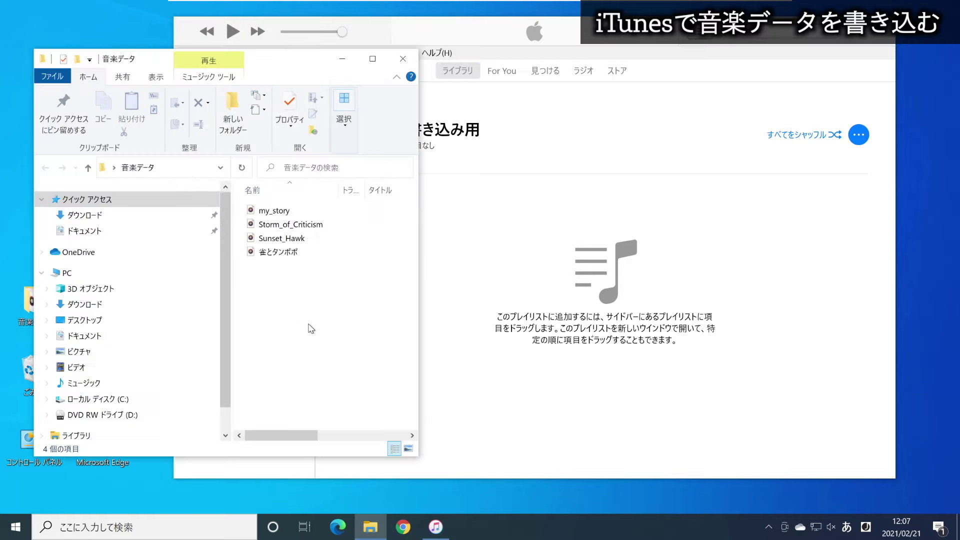
left_click_drag(310, 326, 280, 225)
left_click(402, 59)
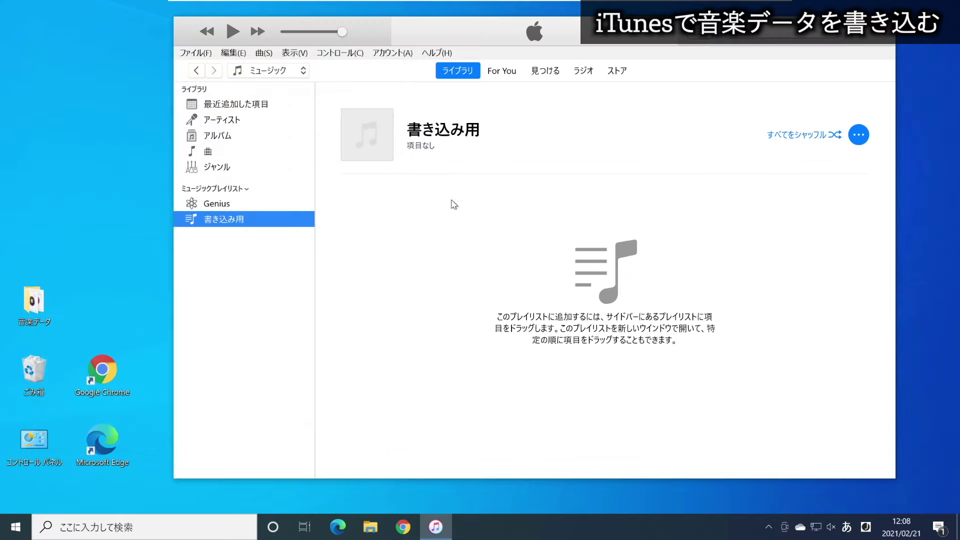
Add トラック01 from the library's song list to the 書き込み用 playlist, checking the playlist before returning to the songs.
left_click(237, 152)
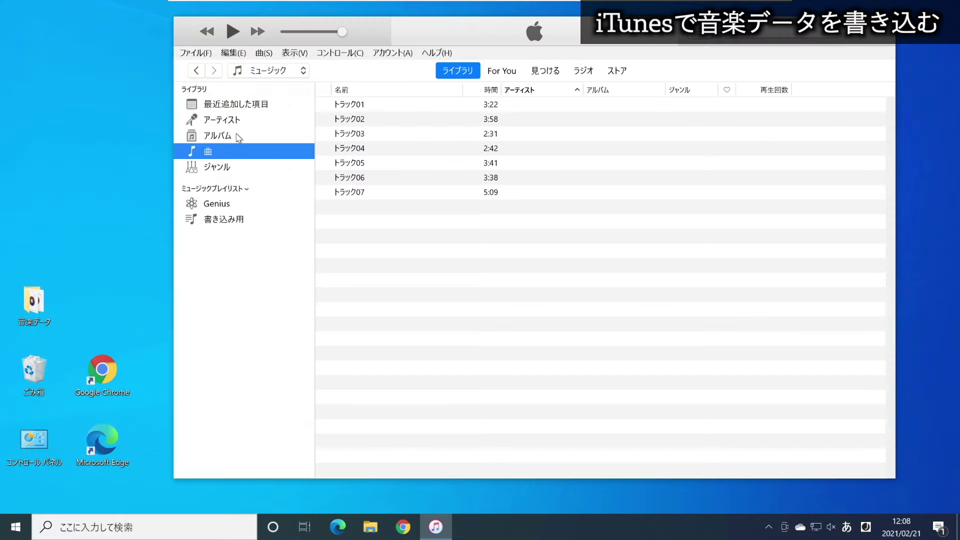
left_click(240, 130)
left_click(240, 124)
left_click(239, 151)
left_click(349, 107)
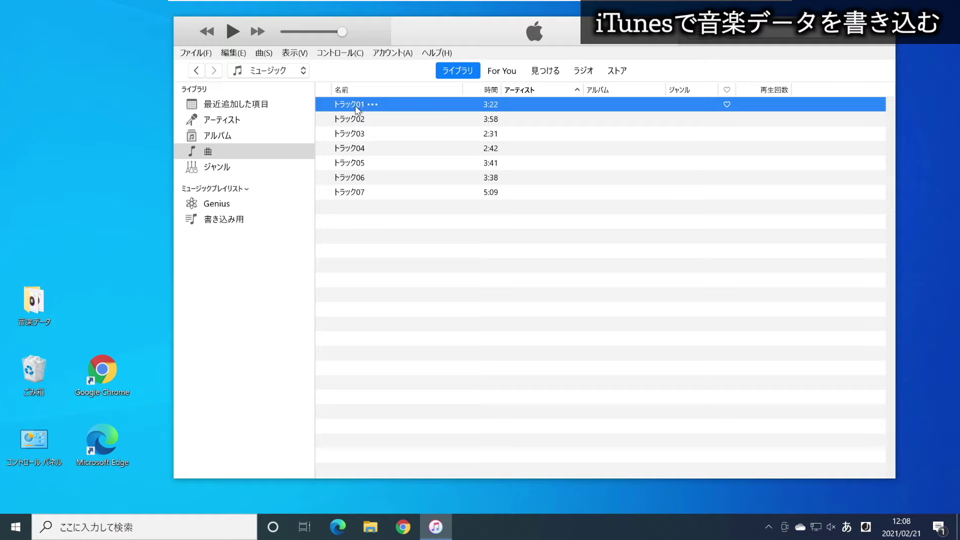
right_click(357, 108)
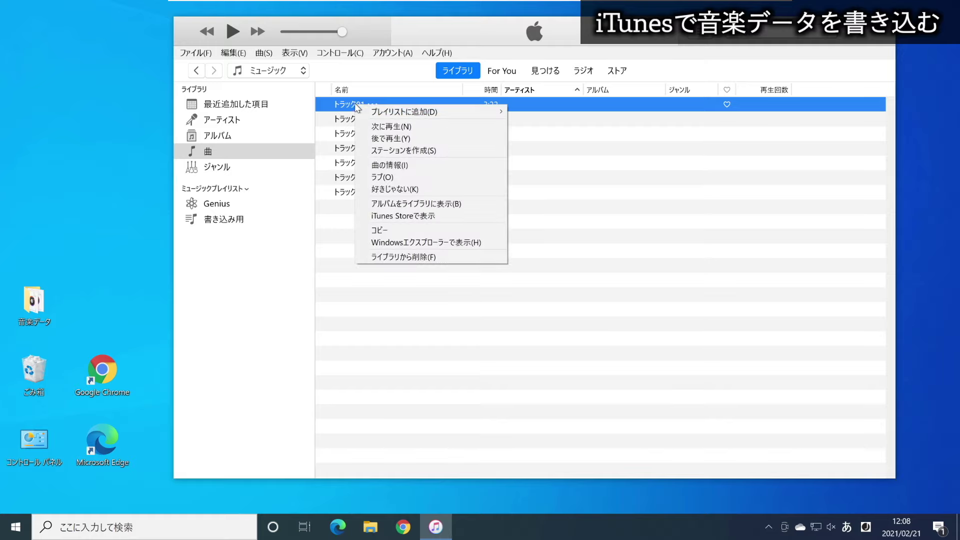
mouse_move(421, 111)
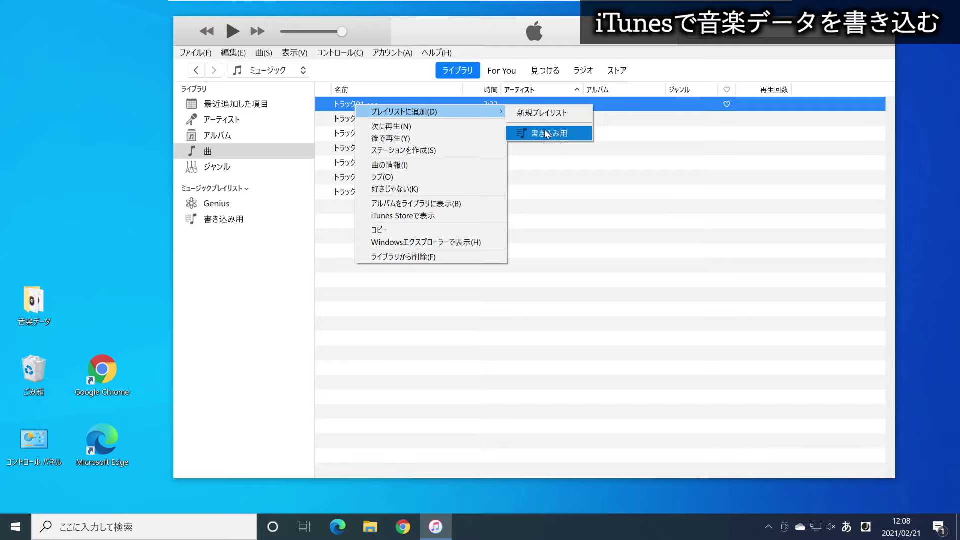
left_click(545, 133)
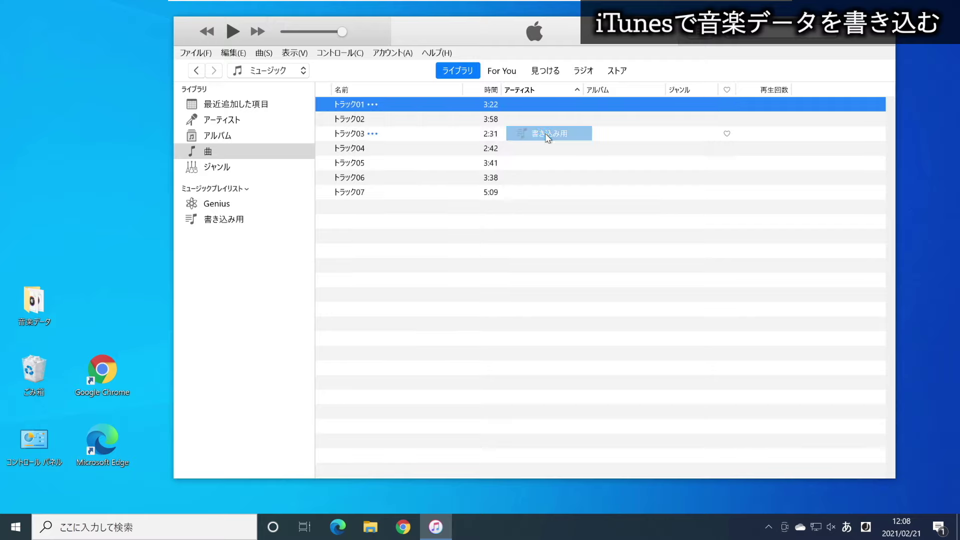
left_click(260, 223)
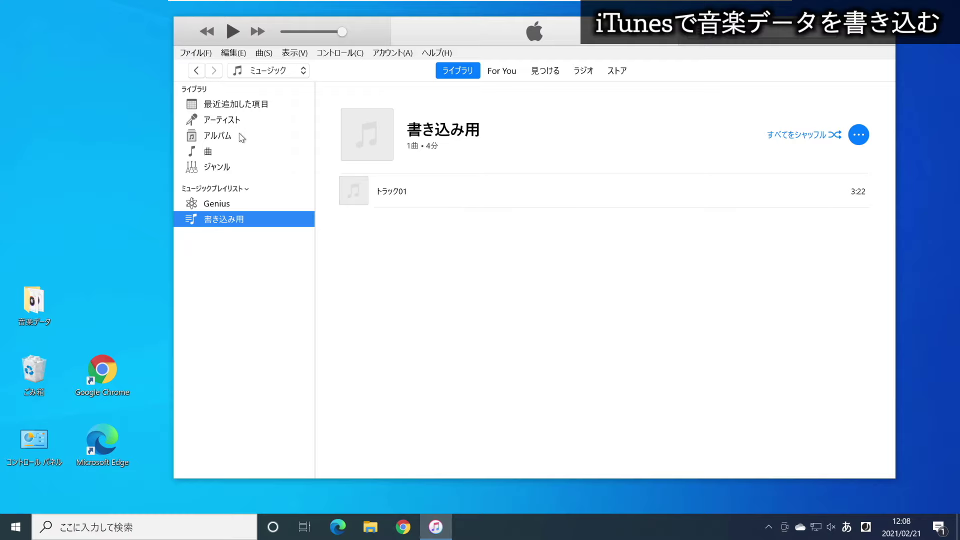
left_click(248, 151)
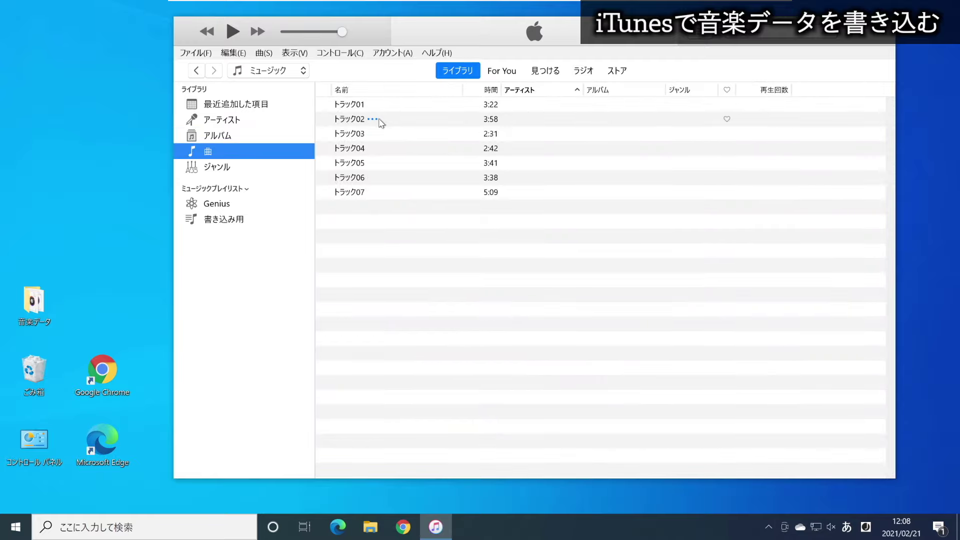
Select トラック01, トラック03, トラック05 and トラック07 together in the song list.
left_click(357, 106)
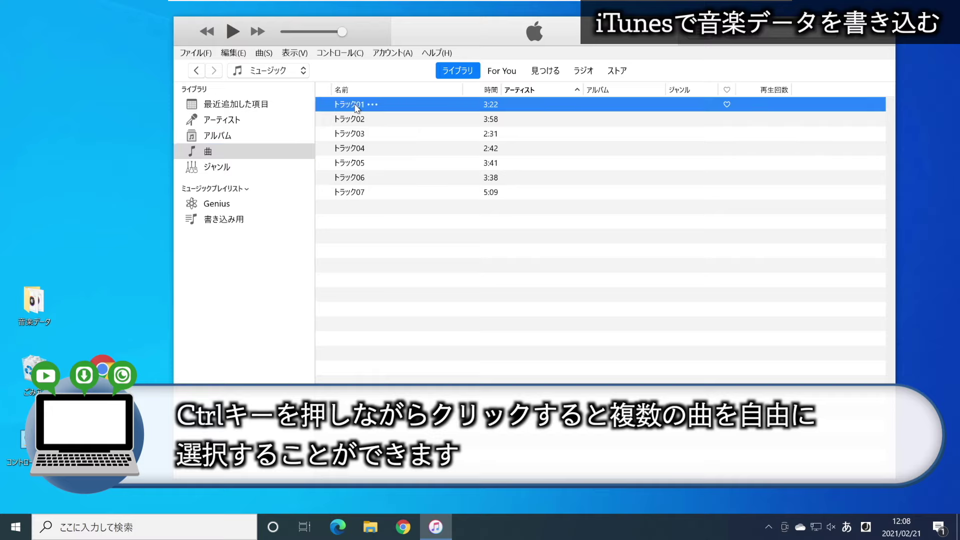
left_click(353, 139, "ctrl")
left_click(356, 163, "ctrl")
left_click(358, 194, "ctrl")
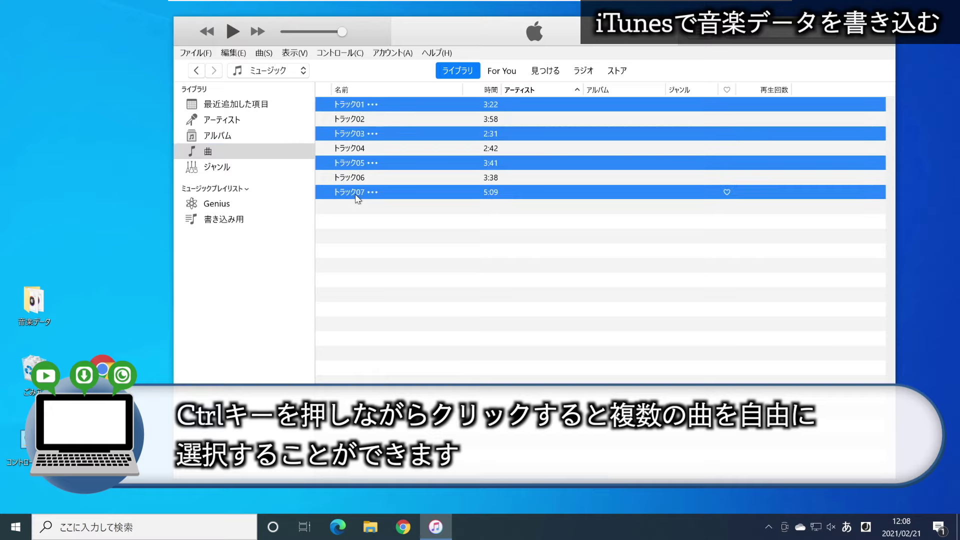
left_click(358, 194, "ctrl")
left_click(359, 168, "ctrl")
left_click(358, 194, "ctrl")
left_click(357, 168, "ctrl")
left_click(357, 148, "ctrl")
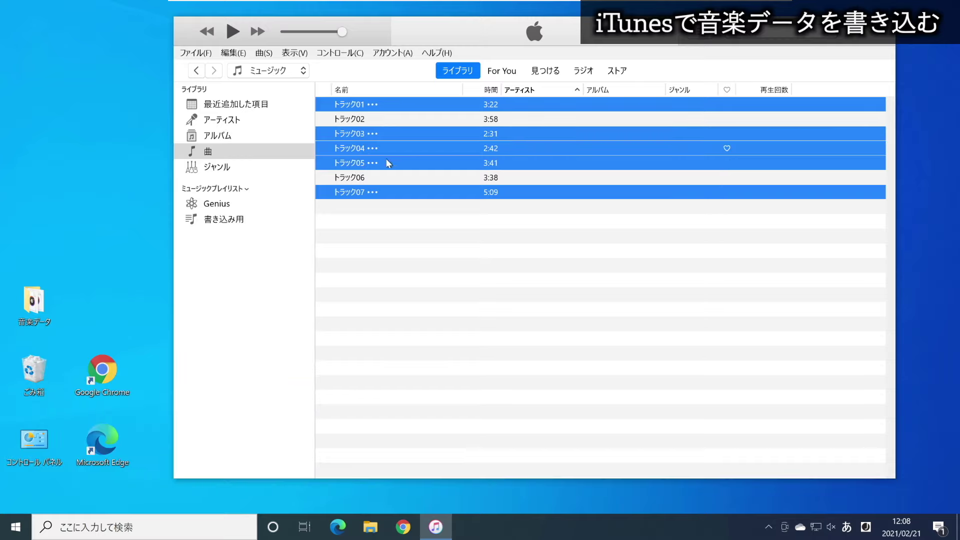
left_click(352, 148, "ctrl")
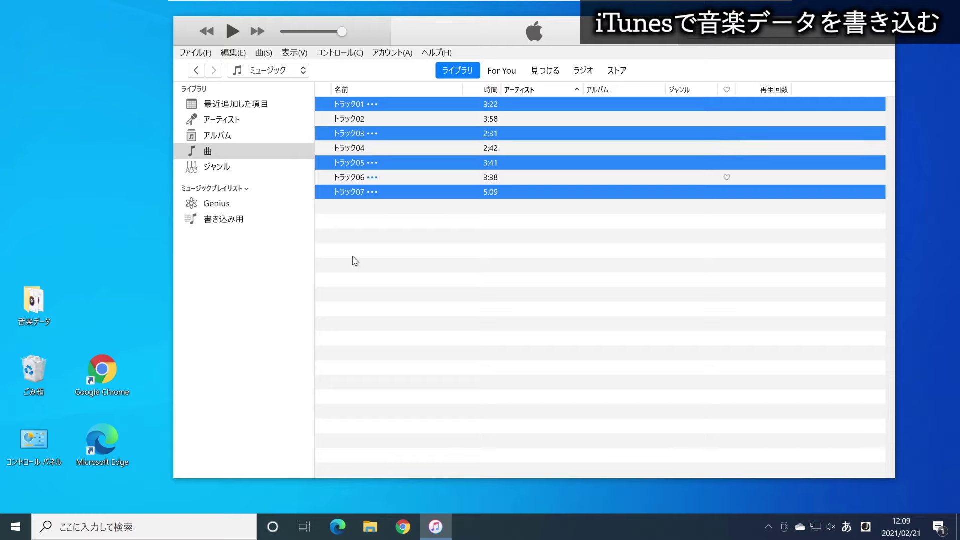
Replace the current song selection with トラック01, トラック02, トラック03 and トラック06 in the library's song list.
left_click(360, 164)
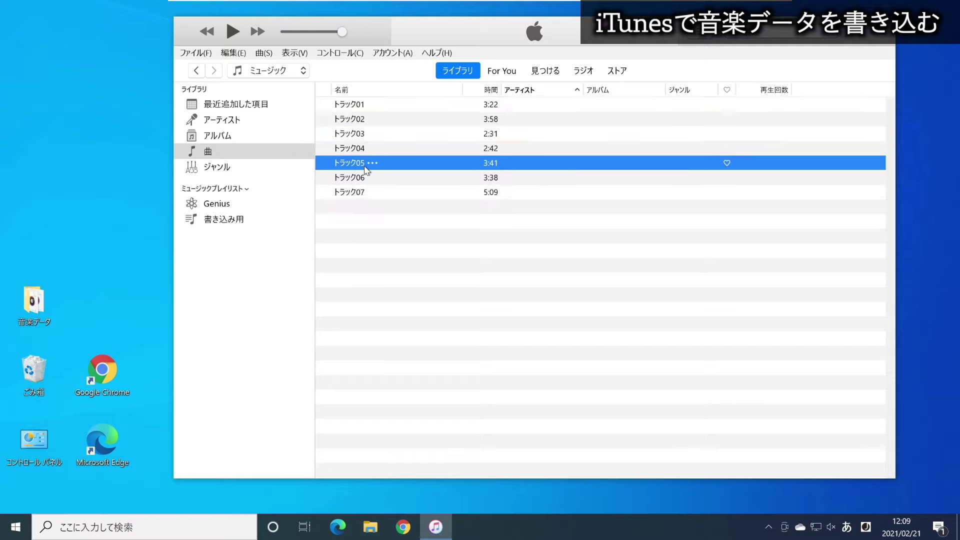
left_click(358, 105)
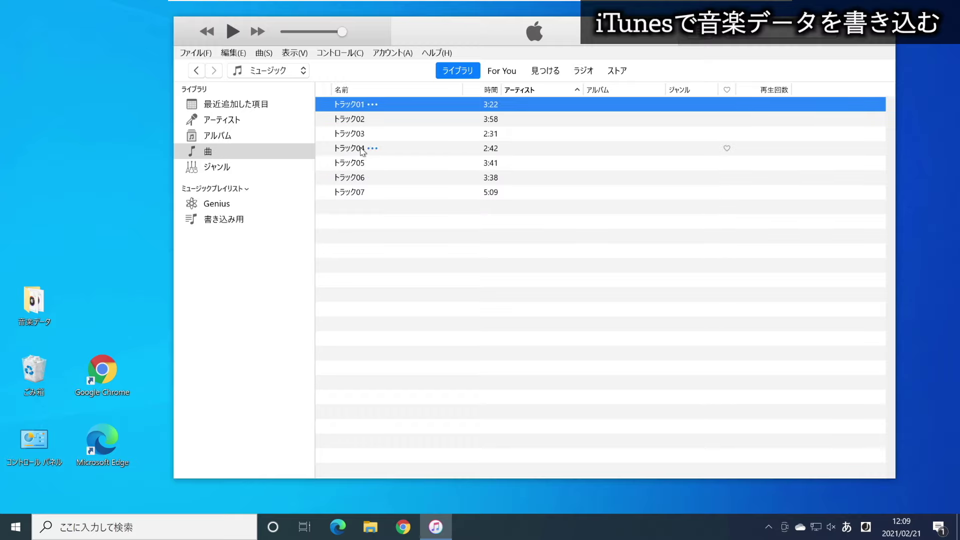
left_click(348, 120, "ctrl")
left_click(353, 148, "ctrl")
left_click_drag(353, 169, 358, 199)
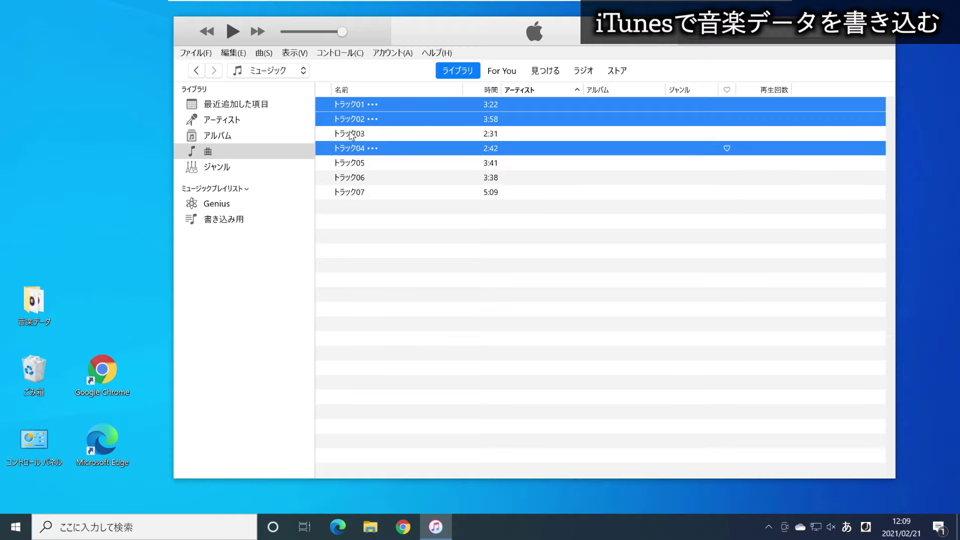
left_click_drag(358, 157, 364, 188)
left_click(363, 183, "ctrl")
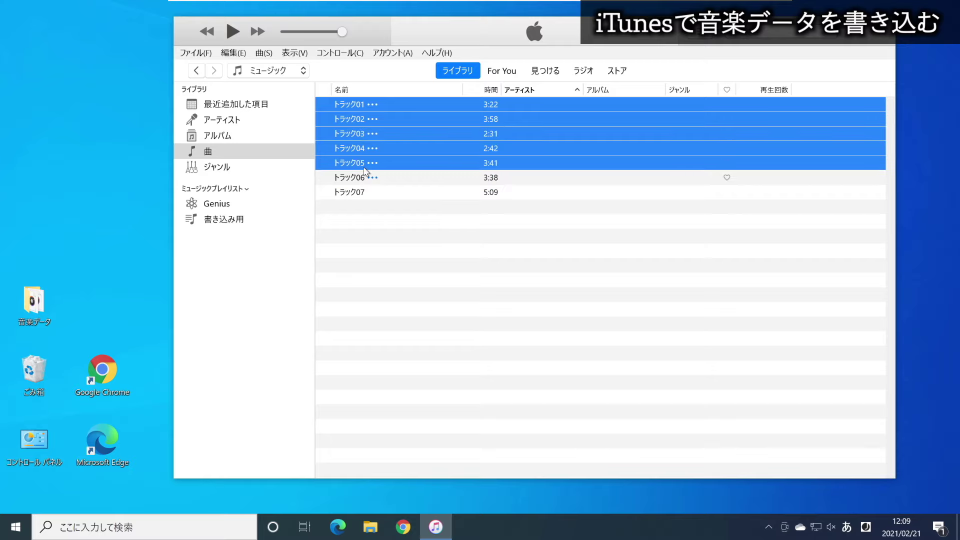
left_click(363, 183, "ctrl")
left_click(367, 161, "ctrl")
left_click(370, 148, "ctrl")
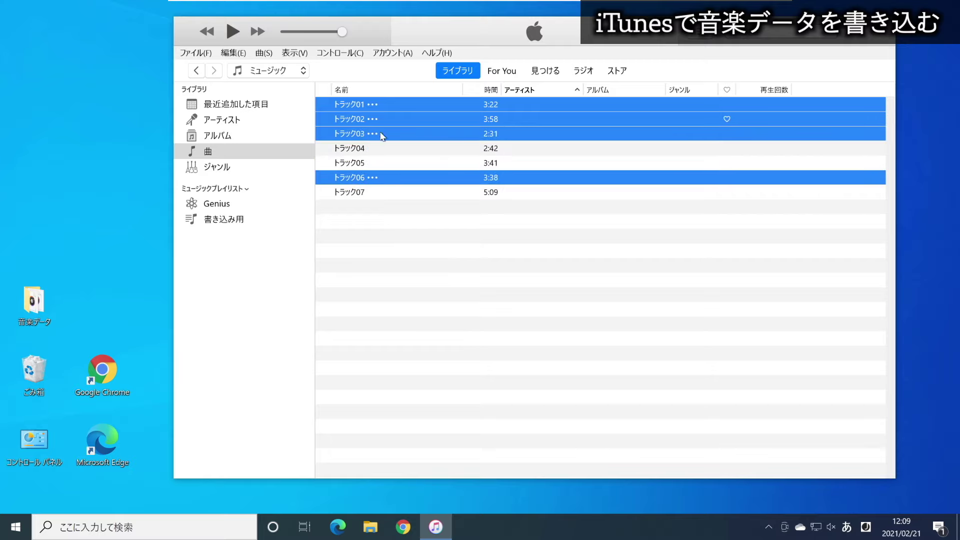
Add the four selected tracks to the 書き込み用 playlist, including the duplicate, and clear the selection.
right_click(379, 134, "ctrl")
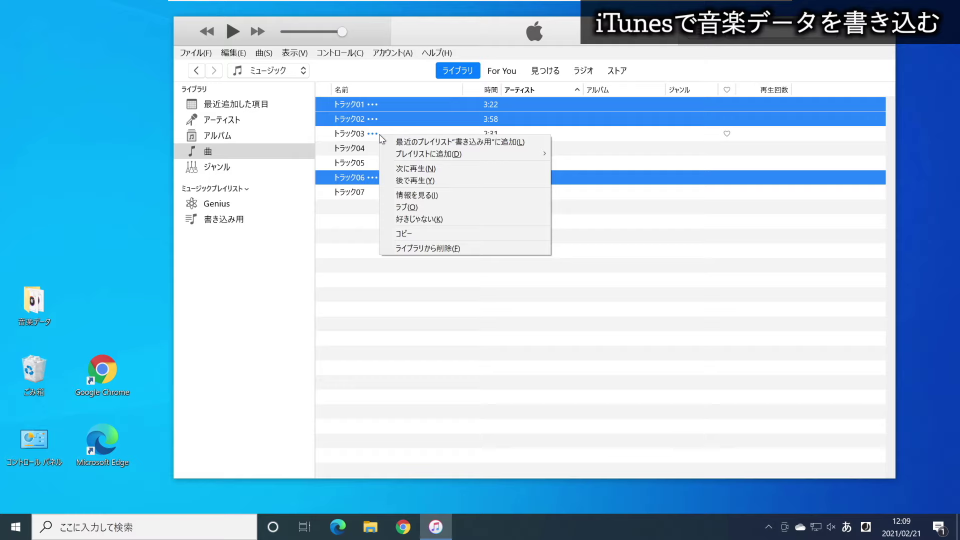
right_click(393, 134, "ctrl")
mouse_move(450, 154)
left_click(604, 176)
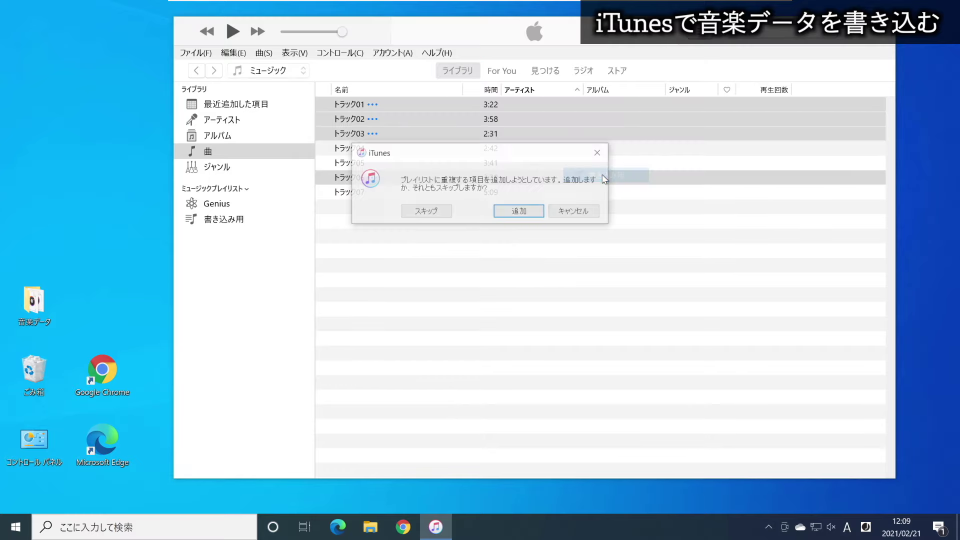
left_click(520, 210)
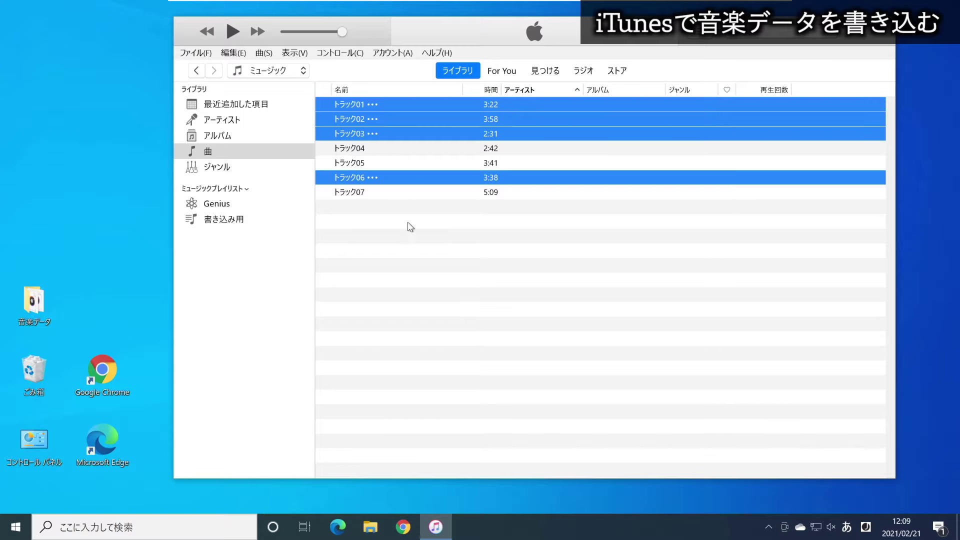
left_click(426, 219)
Reposition the iTunes window on the desktop and open the 書き込み用 playlist.
left_click_drag(467, 26, 476, 26)
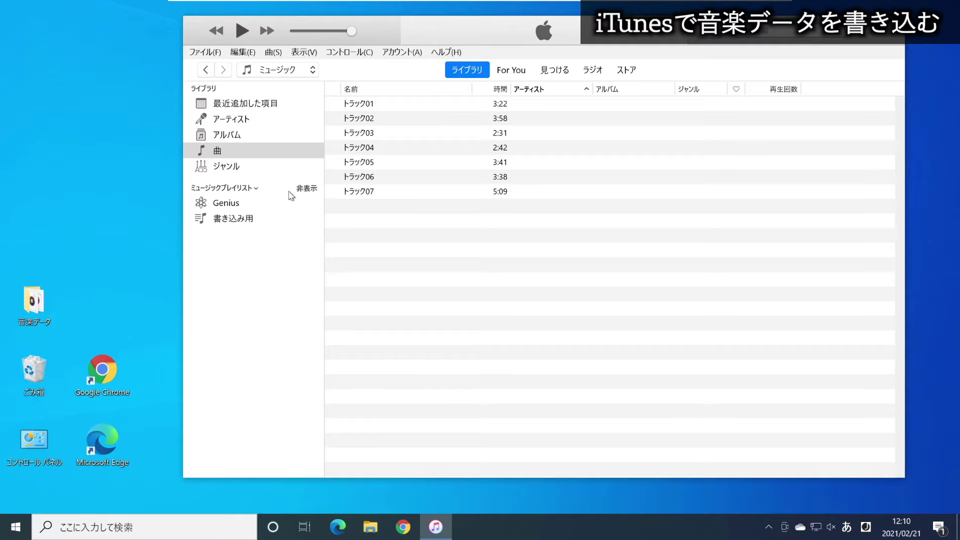
left_click(245, 218)
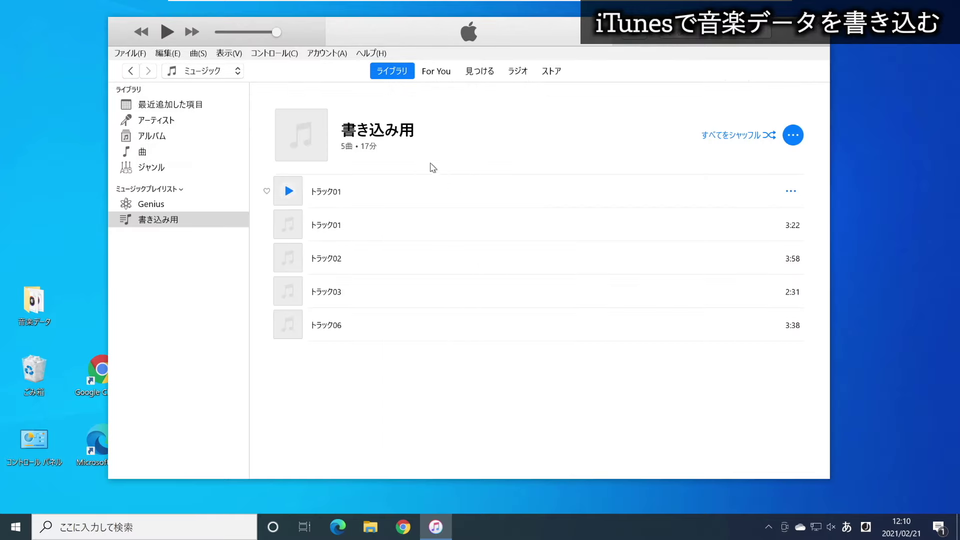
left_click(151, 222)
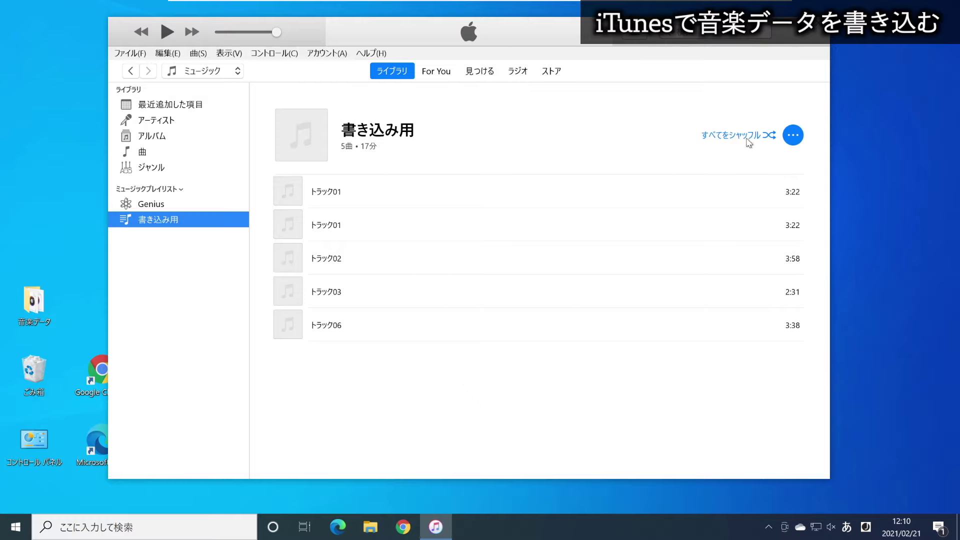
Burn the 書き込み用 playlist to disc in オーディオCD format, keeping the preferred speed at 最大 after viewing the speed options.
left_click(793, 135)
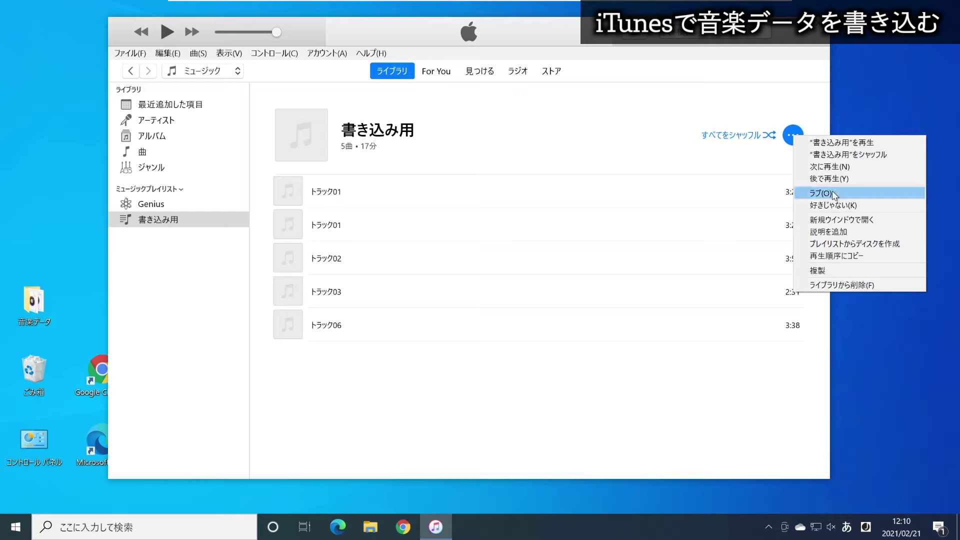
left_click(862, 248)
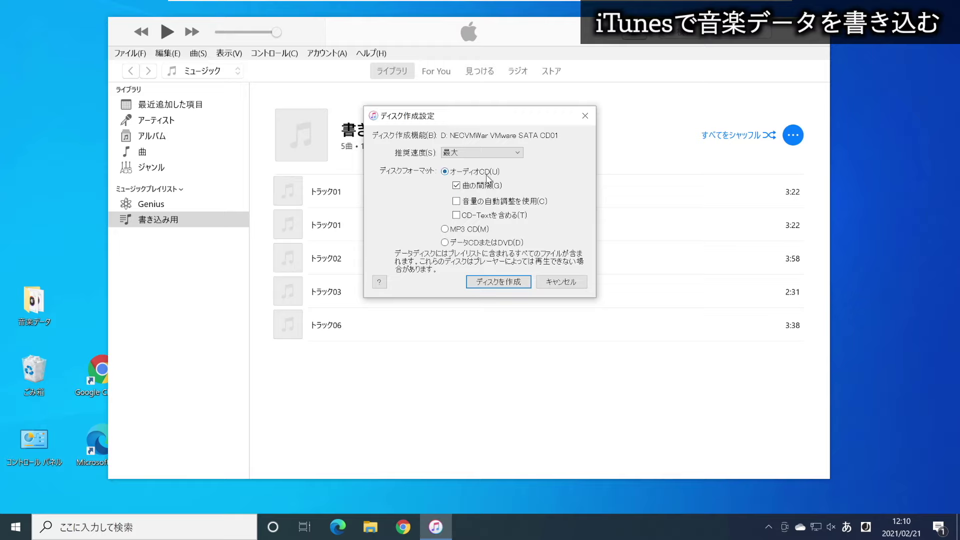
left_click(517, 153)
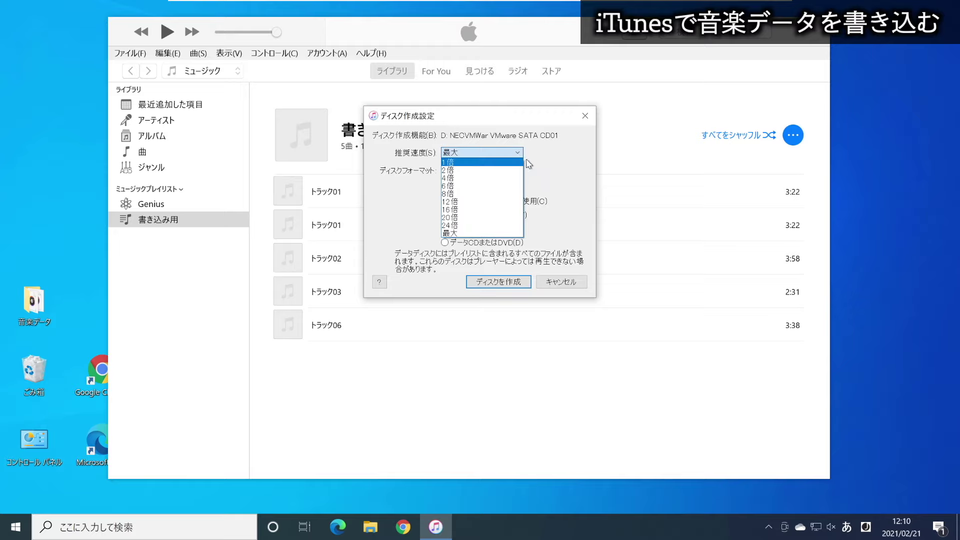
left_click(520, 163)
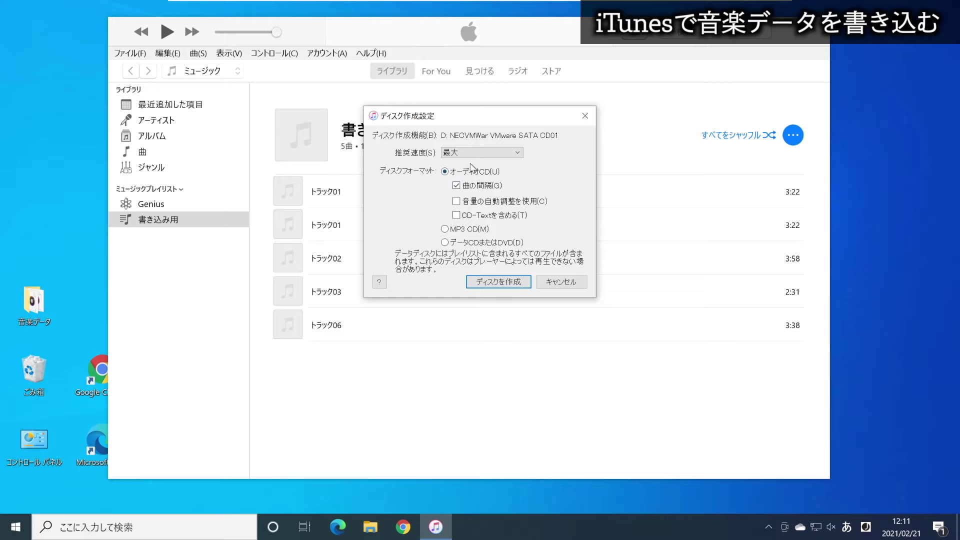
left_click(498, 282)
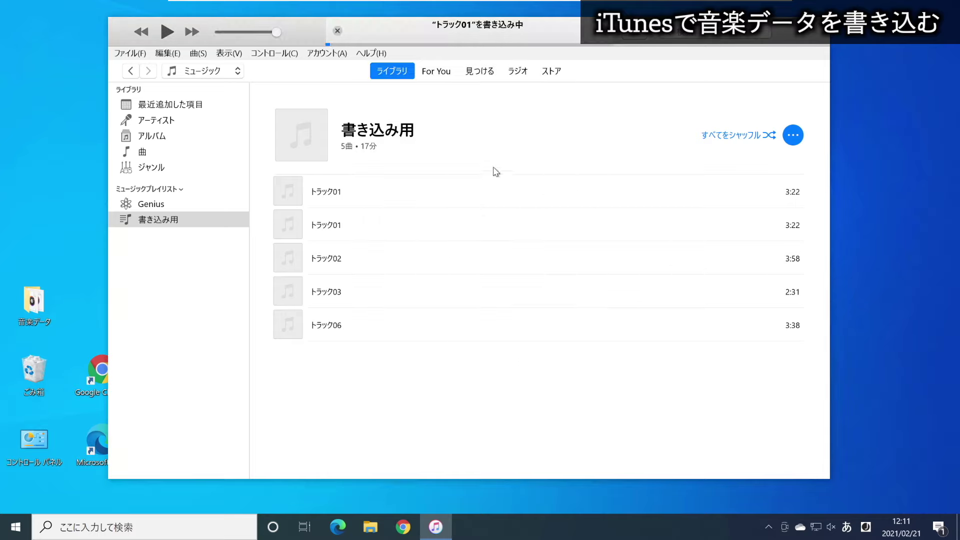